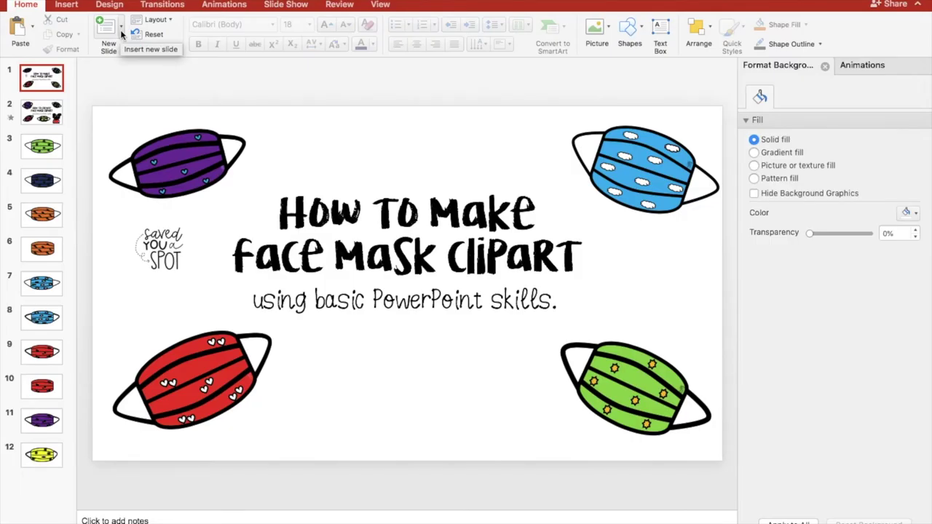
Add a blank slide after the title slide and draw a tall D-shaped figure with a flat left side on it
left_click(122, 35)
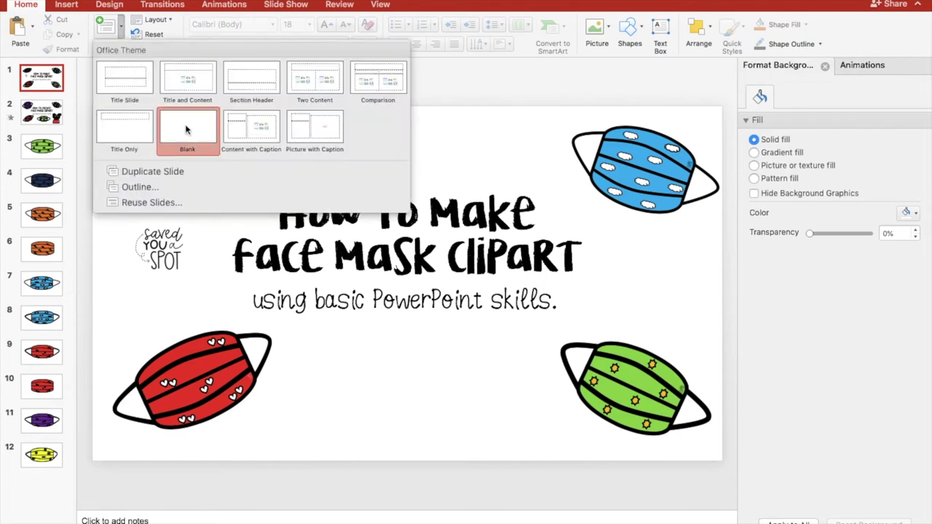
left_click(186, 130)
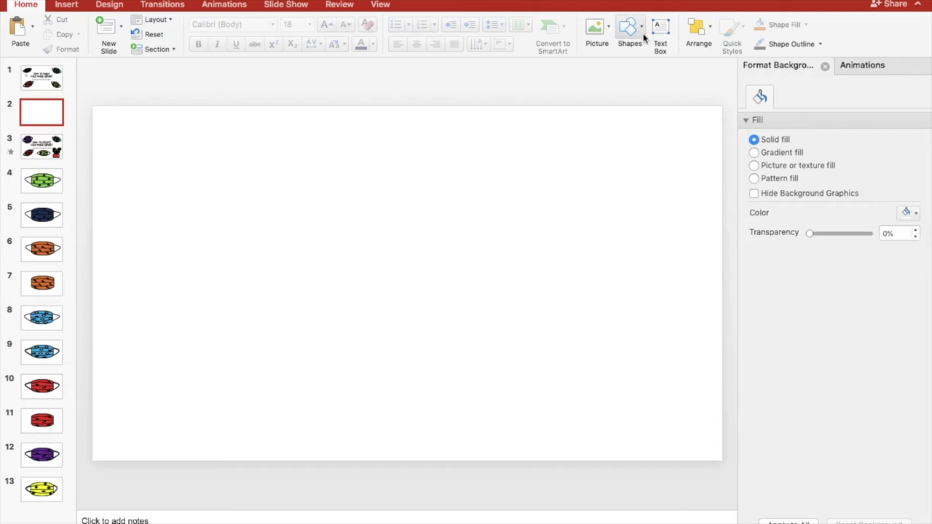
left_click(642, 36)
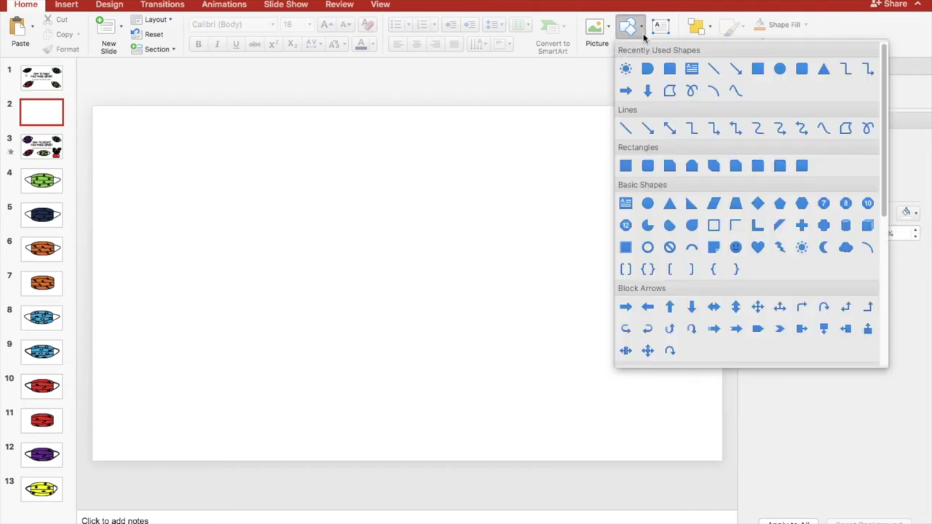
left_click(648, 73)
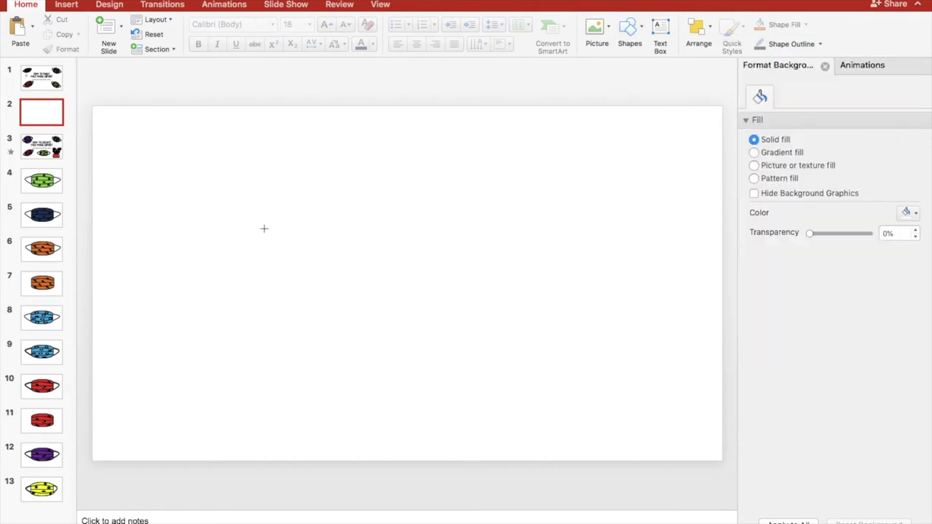
left_click_drag(257, 197, 393, 415)
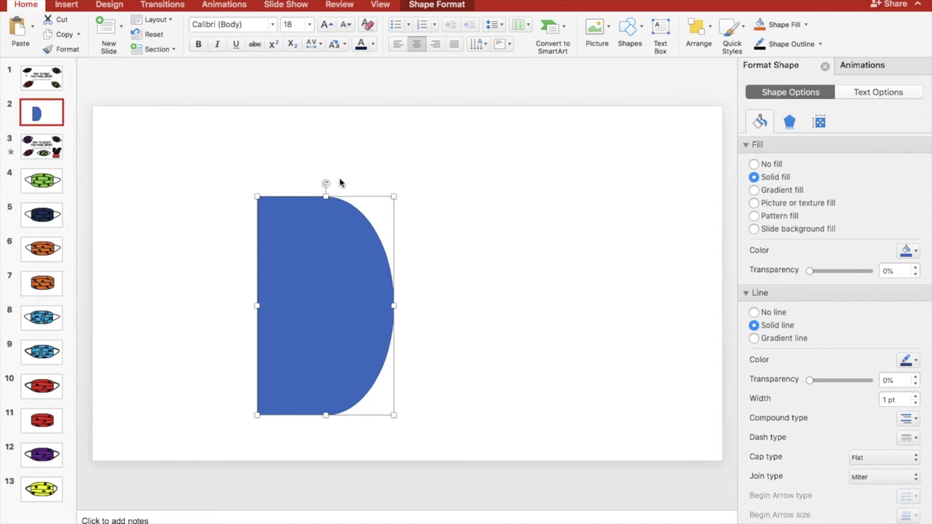
Rotate the D shape so its curve faces up, and stretch it into a wide, low dome in the slide's upper half
left_click_drag(325, 184, 245, 306)
left_click_drag(316, 304, 359, 231)
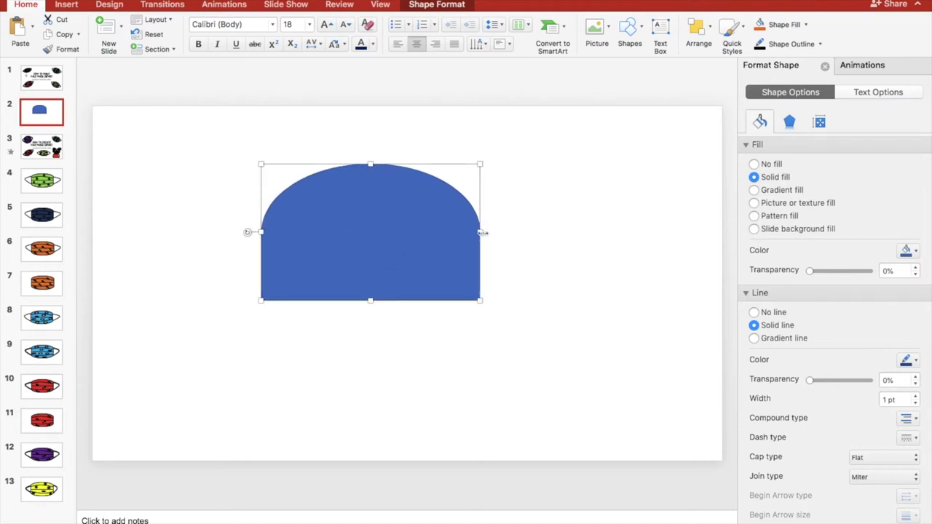
left_click_drag(480, 232, 533, 233)
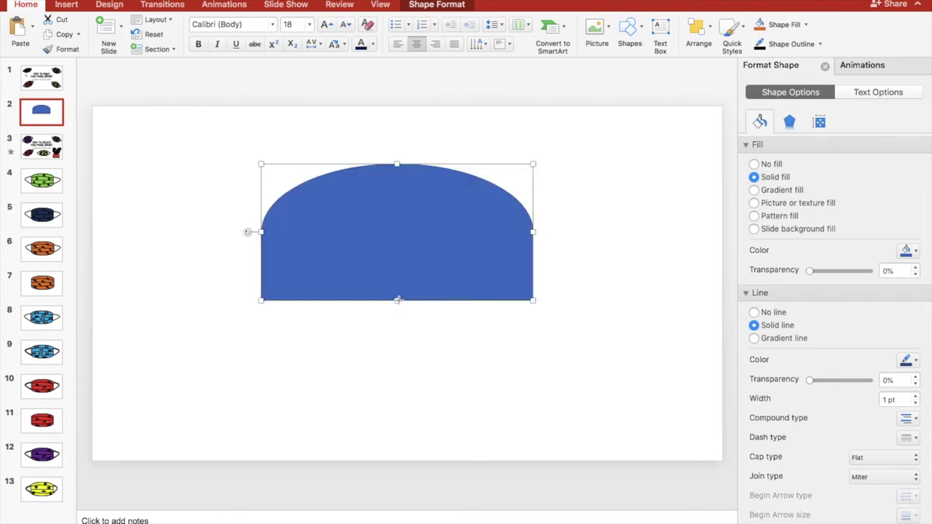
left_click_drag(398, 300, 398, 273)
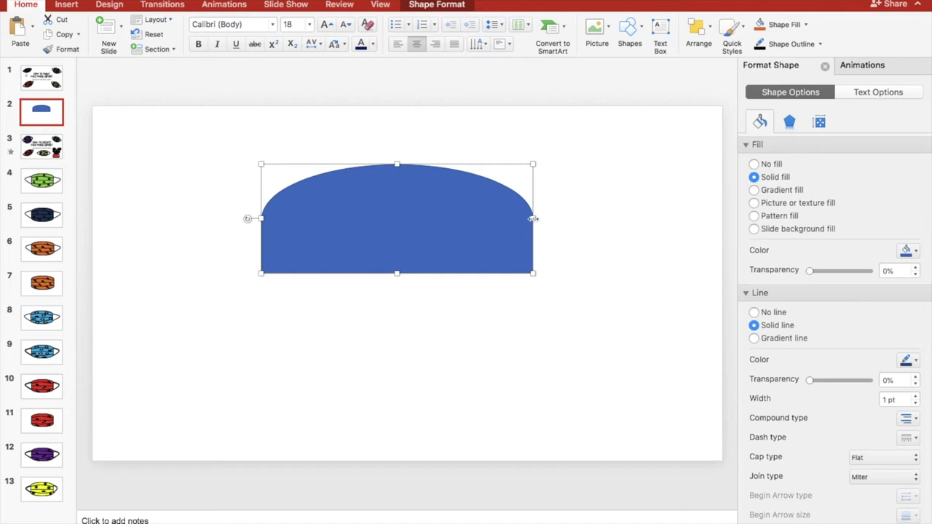
left_click_drag(532, 219, 569, 218)
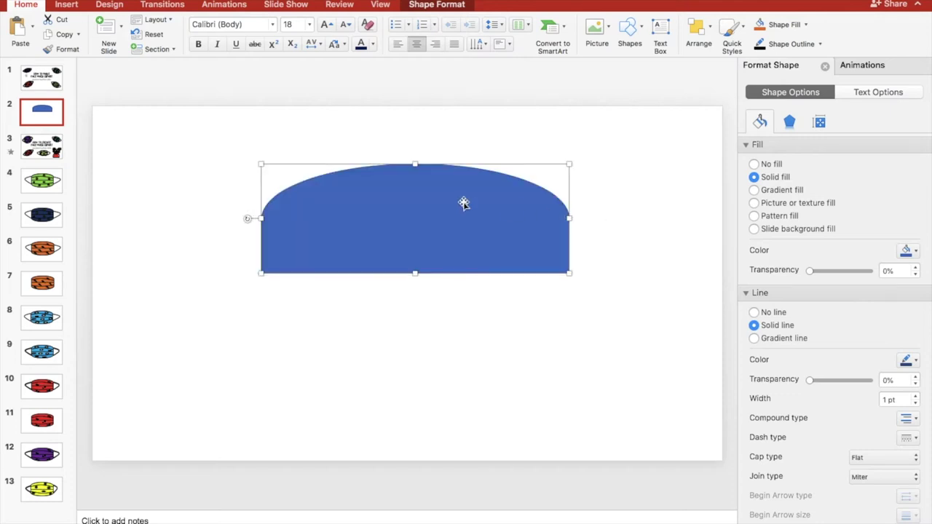
left_click_drag(463, 202, 444, 204)
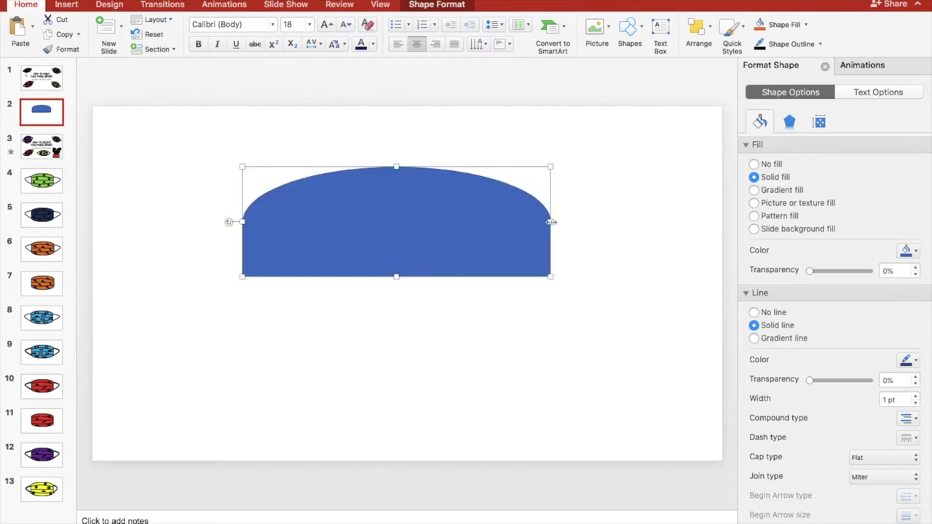
left_click_drag(551, 221, 581, 221)
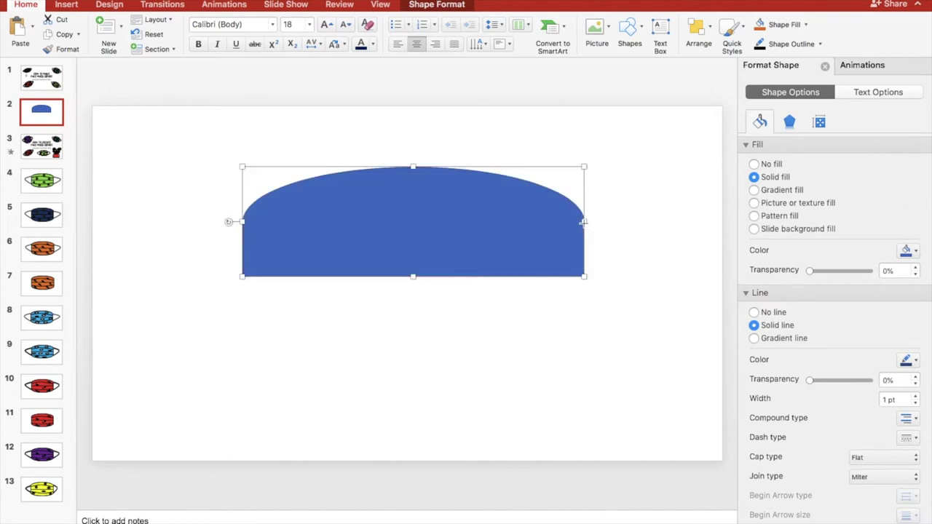
left_click_drag(432, 203, 432, 206)
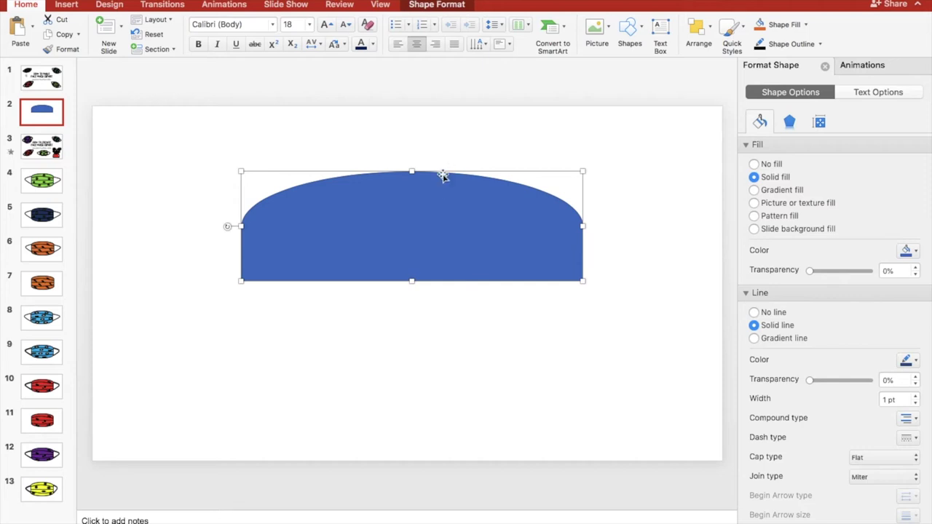
Give the blue dome a black outline with a 4½ pt weight
left_click(819, 44)
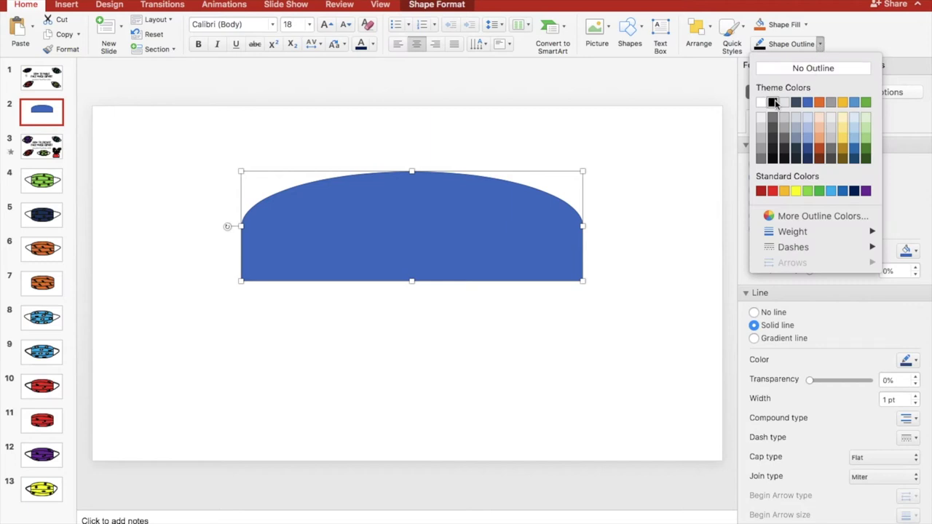
left_click(773, 104)
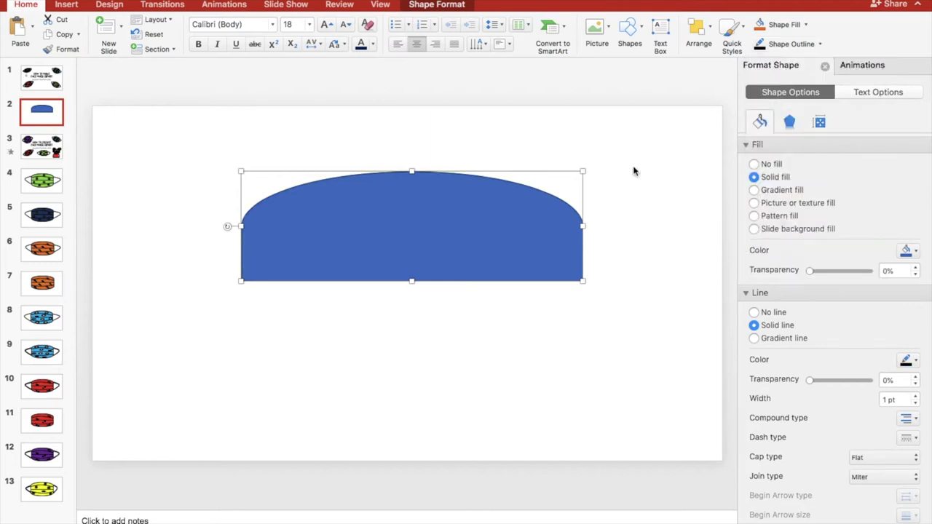
left_click(820, 45)
mouse_move(792, 231)
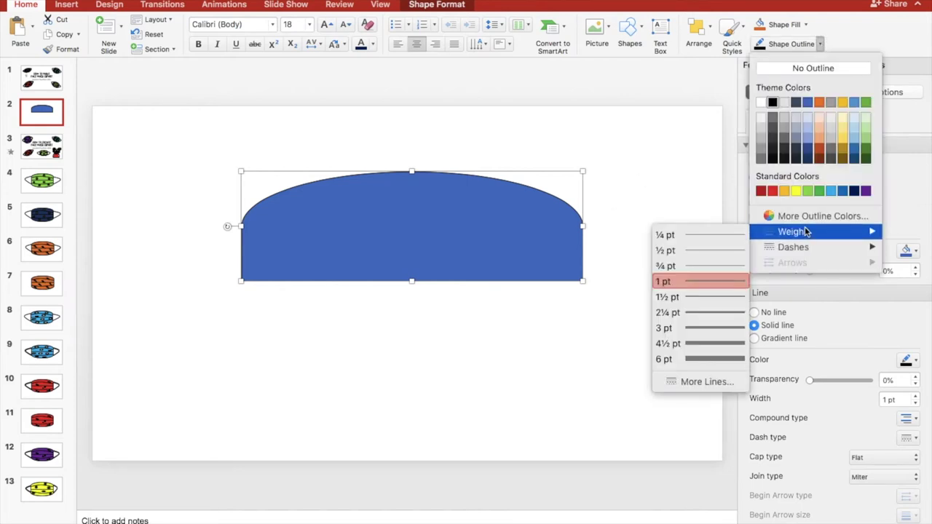
left_click(698, 343)
left_click(632, 309)
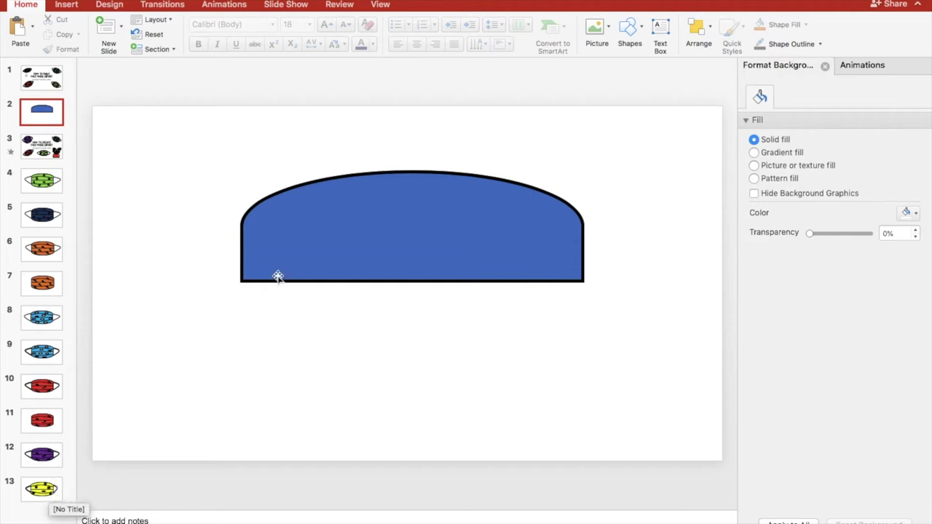
Move the dome's slide to the end of the presentation, after the yellow mask slide
right_click(372, 223)
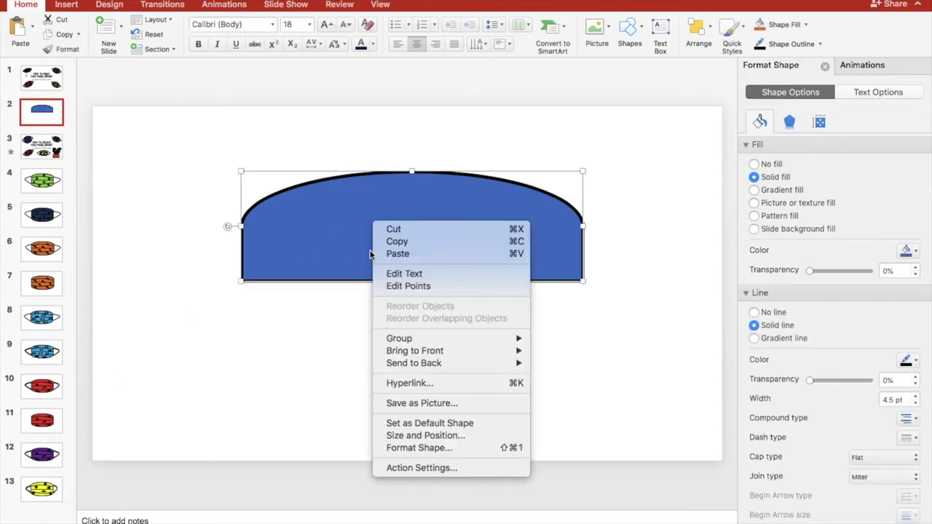
left_click(133, 150)
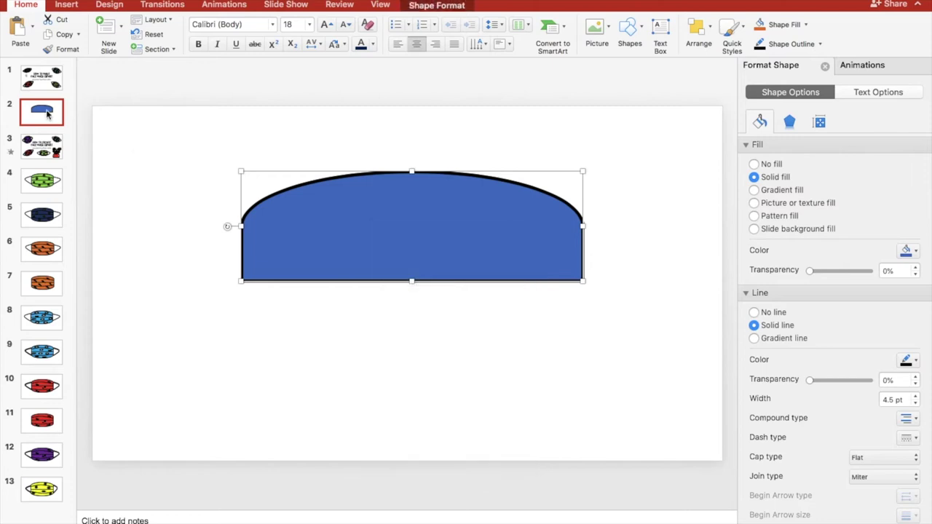
left_click_drag(47, 114, 43, 517)
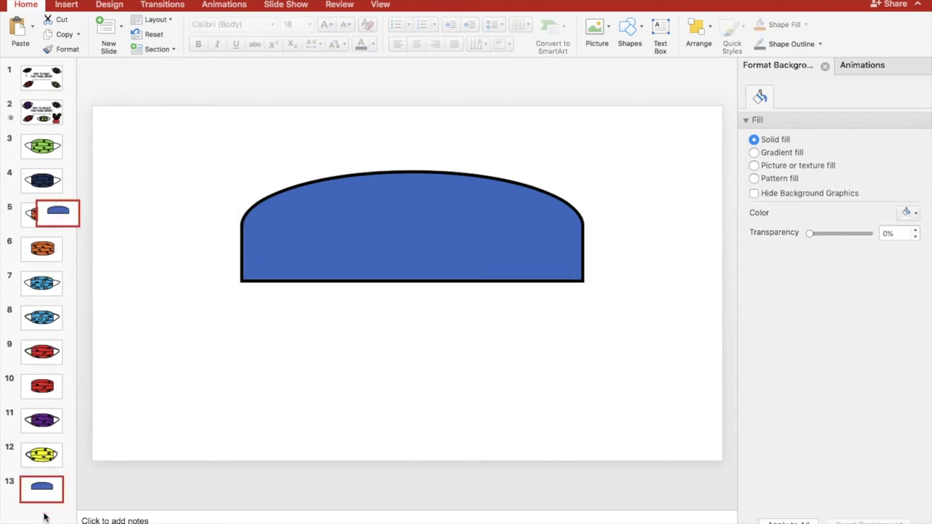
left_click(47, 462)
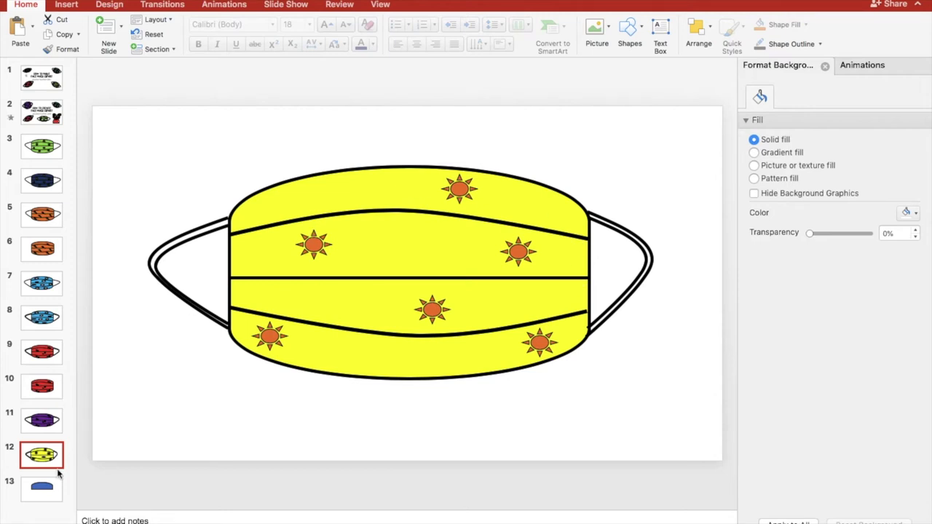
left_click(44, 498)
Duplicate the dome, rotate the copy upside down, and align it directly beneath the original to form the mask body
left_click(357, 249)
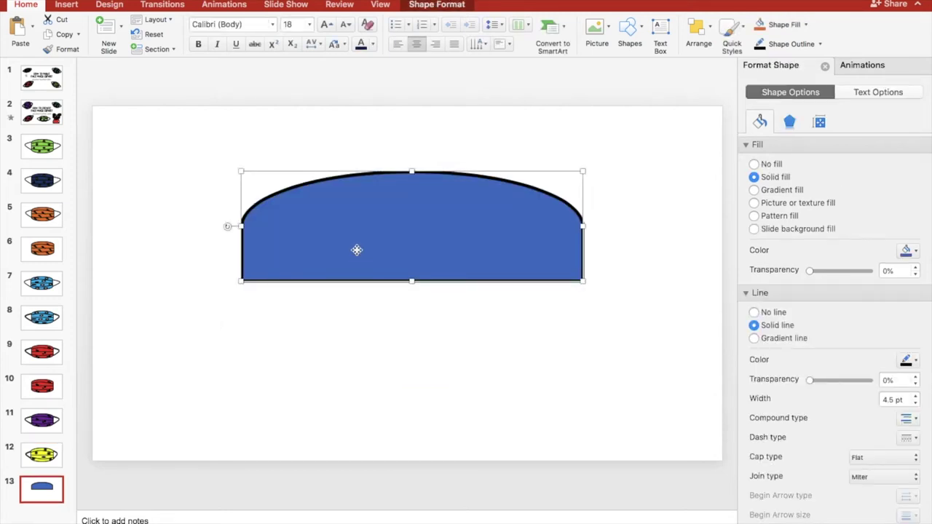
key("super+c")
key("super+v")
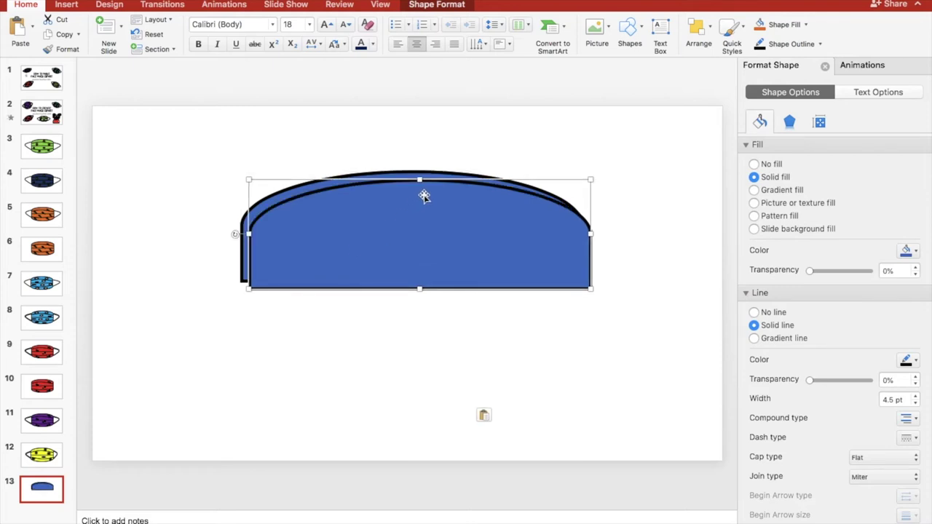
left_click_drag(425, 197, 422, 227)
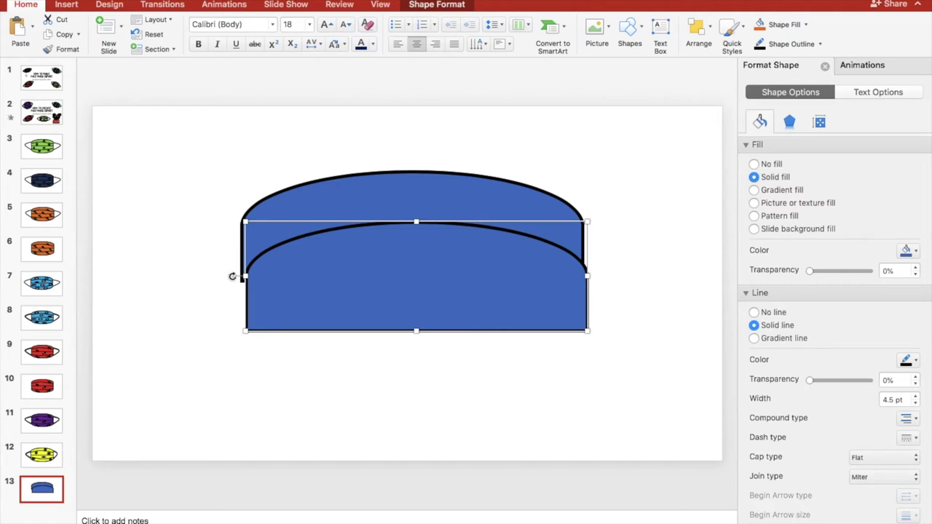
left_click_drag(233, 276, 533, 278)
left_click_drag(477, 266, 475, 324)
left_click(593, 267)
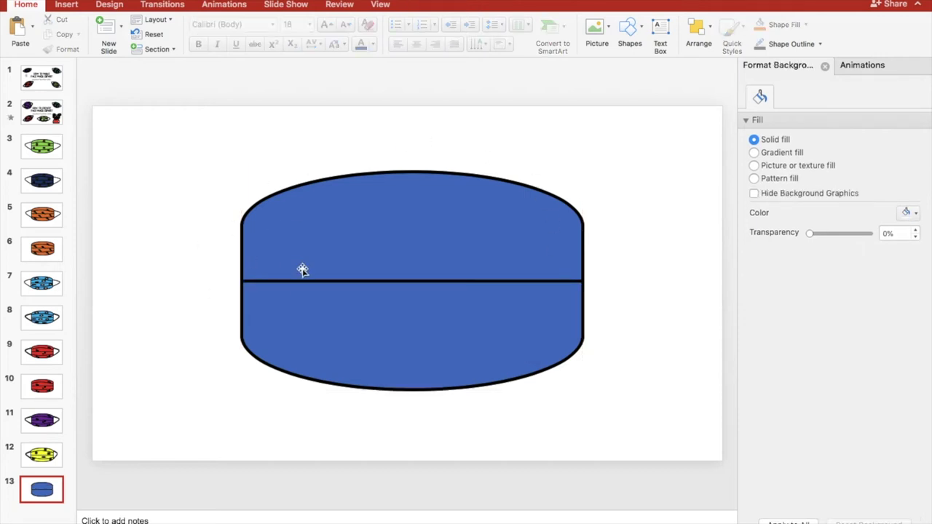
Widen the upper and lower halves of the mask slightly to the right so their edges match
left_click(399, 224)
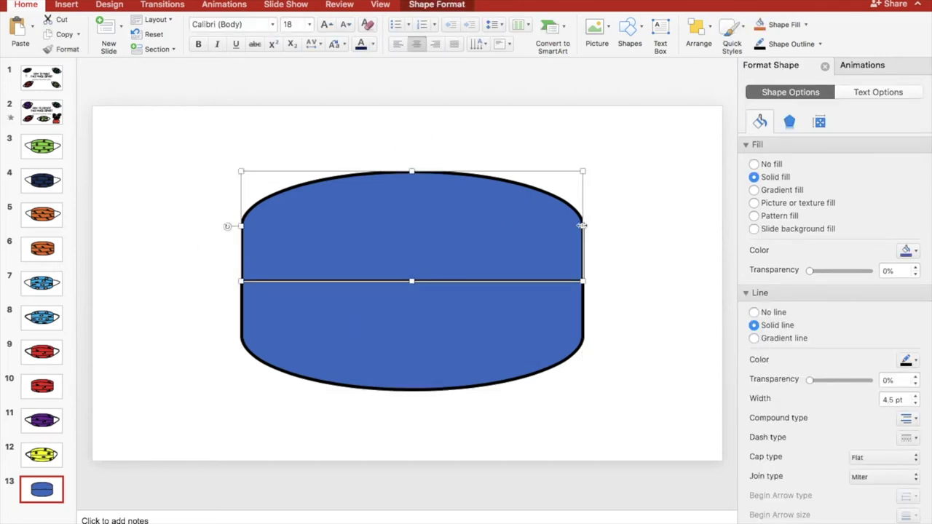
left_click_drag(582, 225, 602, 214)
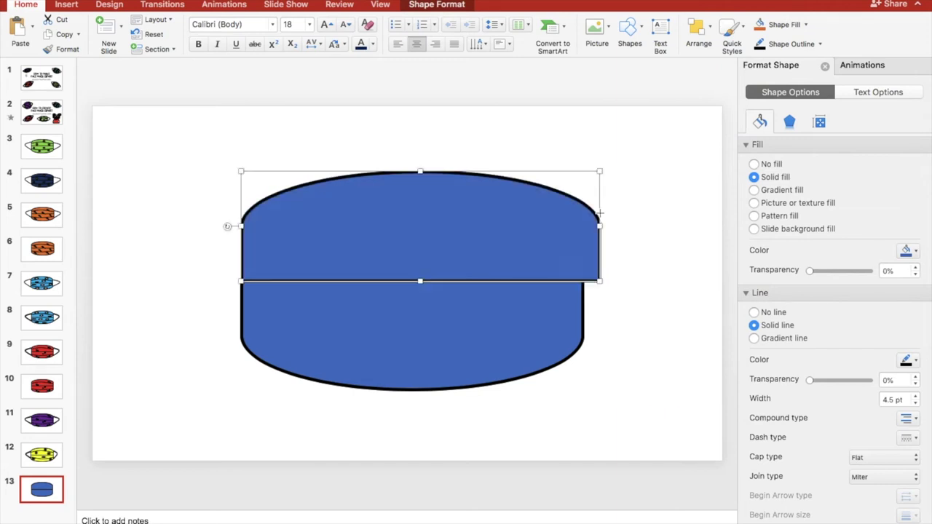
left_click(475, 360)
left_click_drag(582, 337, 601, 335)
left_click(643, 303)
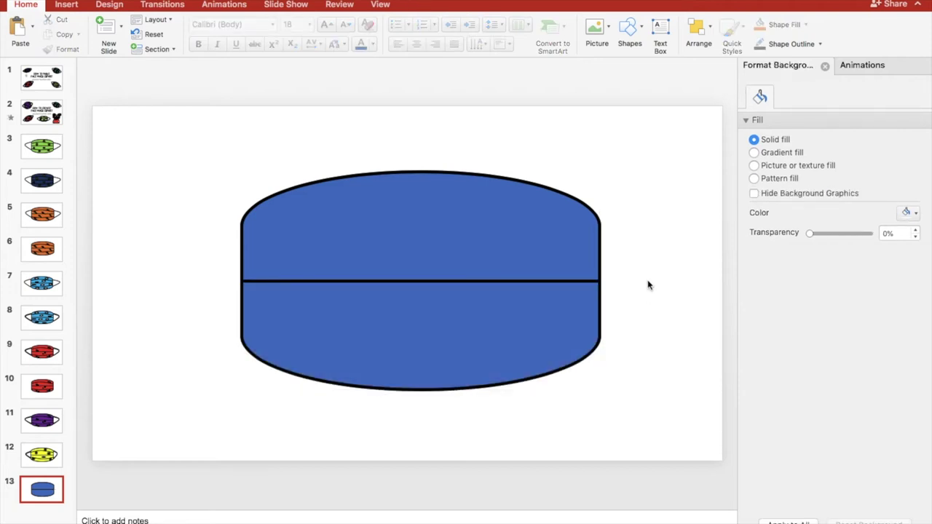
Draw an upward-arching curve from edge to edge across the mask's upper half as a pleat line
left_click(643, 31)
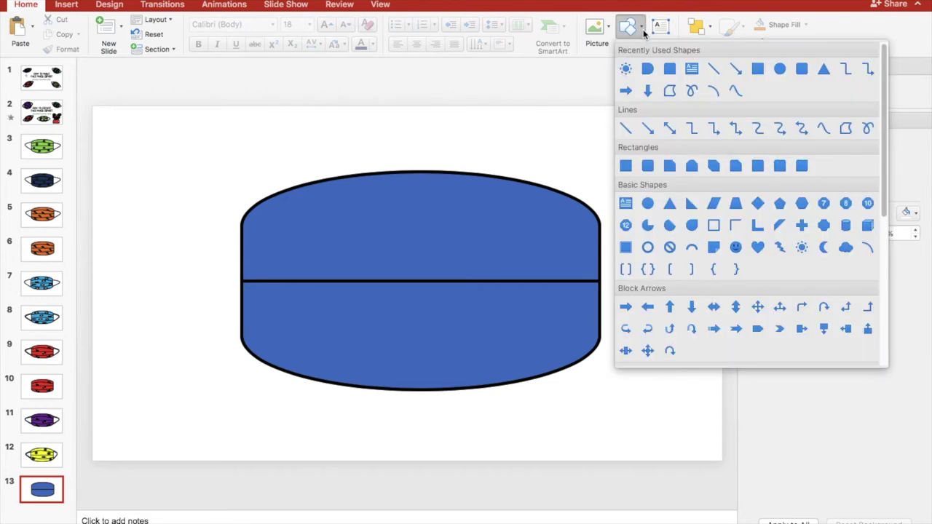
left_click(735, 91)
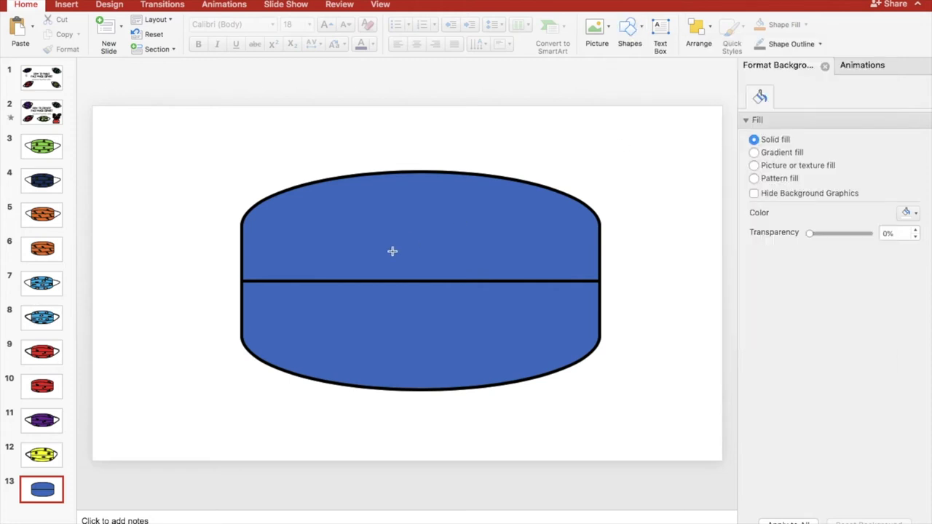
left_click(243, 248)
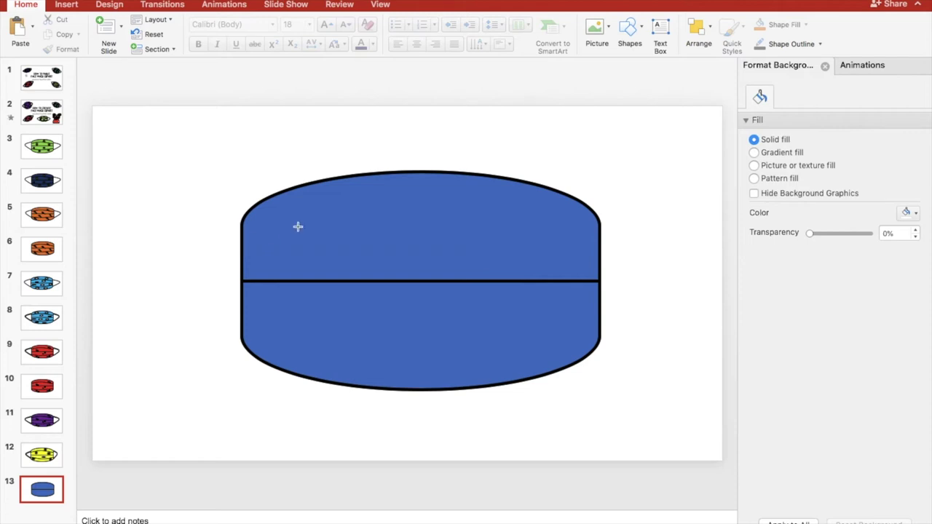
left_click(413, 217)
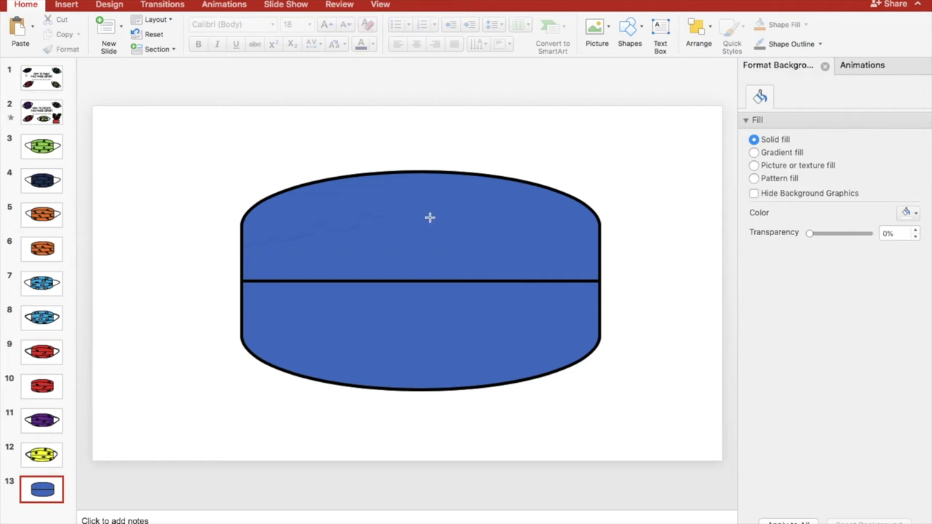
double_click(597, 247)
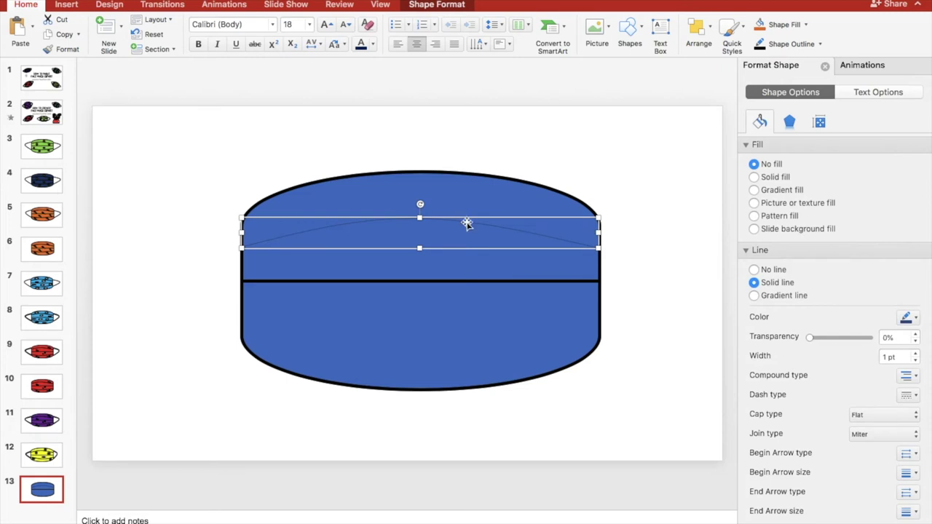
Outline the upper pleat curve in black with a 6 pt line weight
left_click(818, 43)
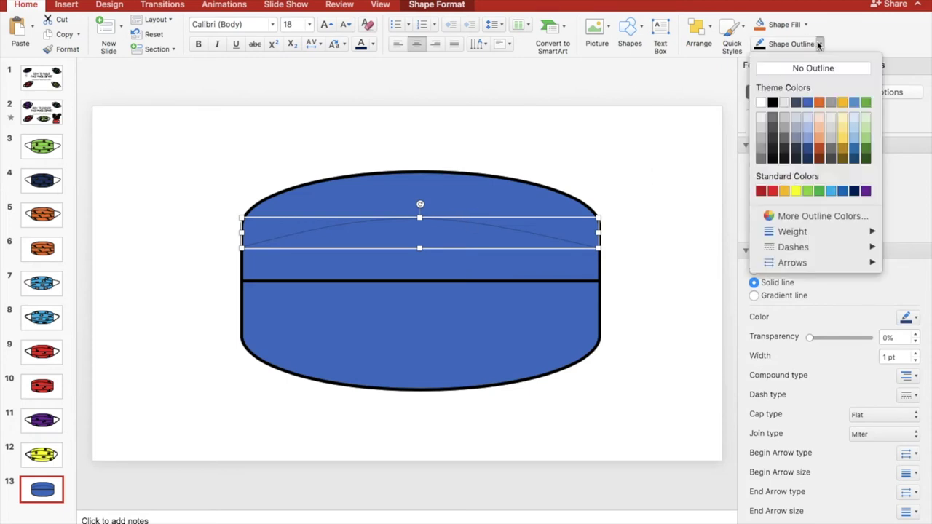
left_click(773, 102)
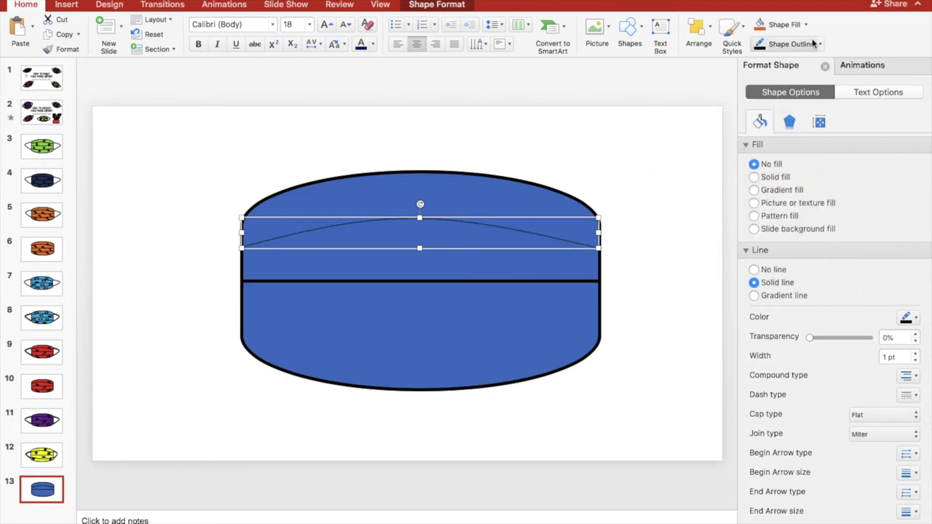
left_click(819, 43)
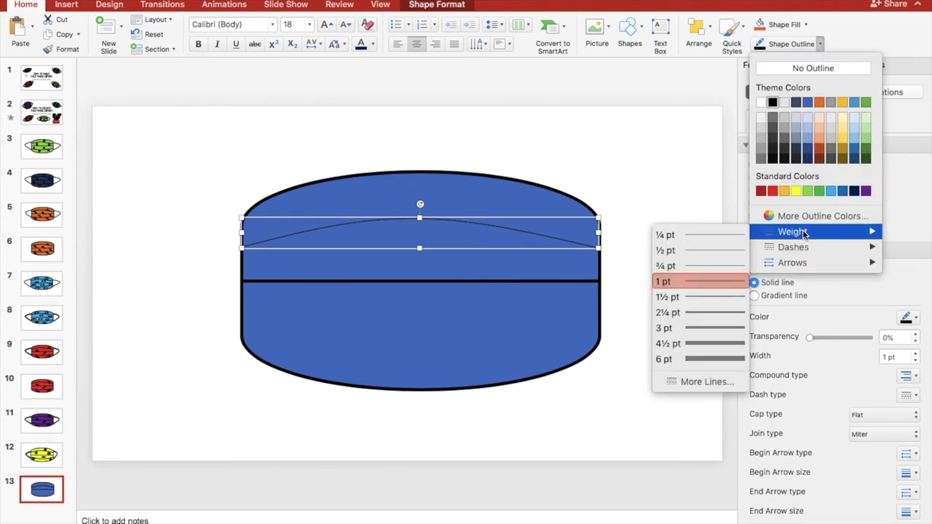
mouse_move(786, 231)
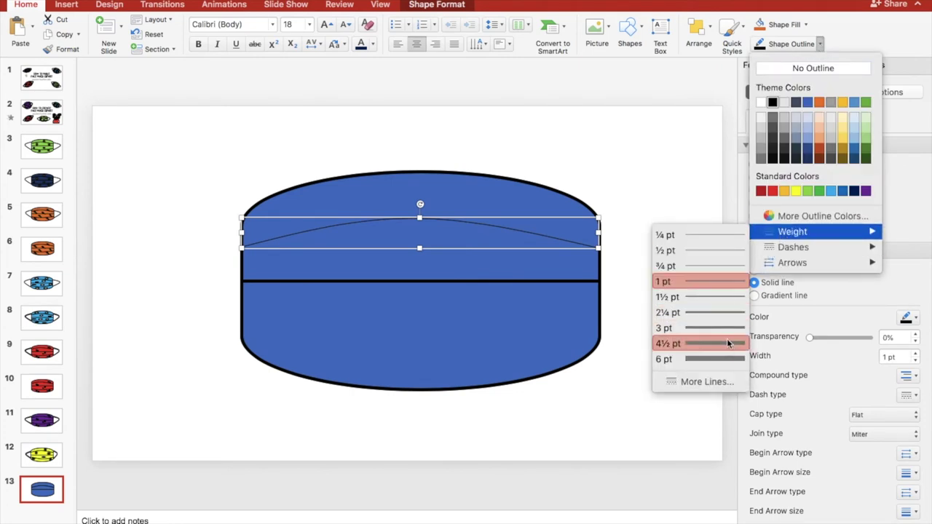
left_click(723, 357)
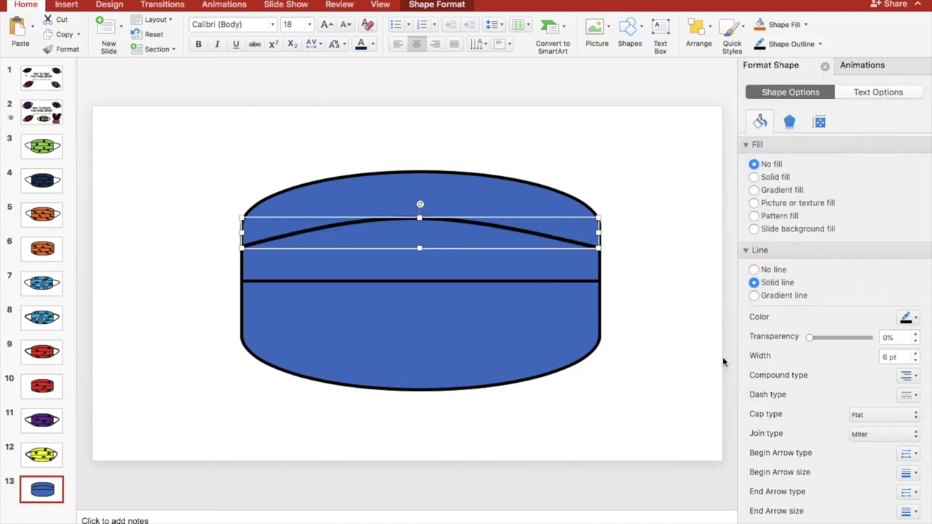
left_click(670, 271)
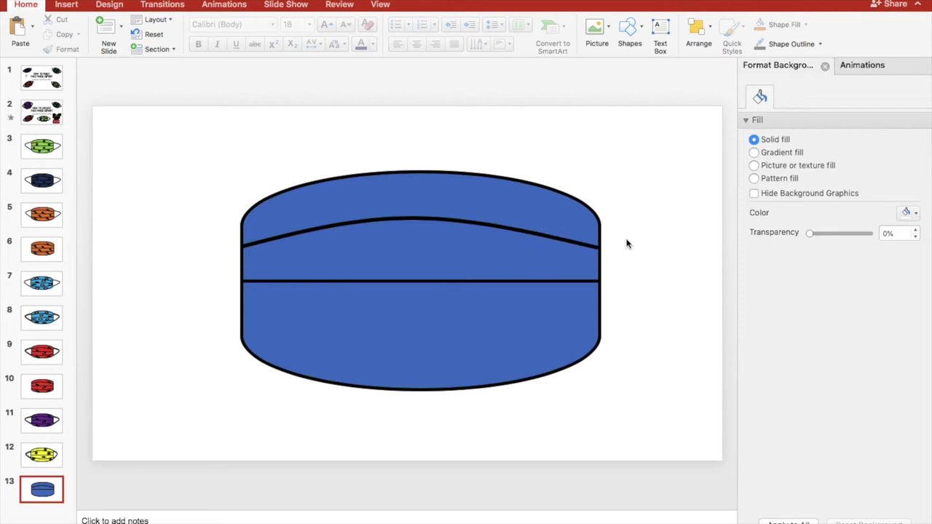
Duplicate the pleat curve, turn the copy upside down, and fit it from edge to edge across the mask's lower half
left_click(446, 218)
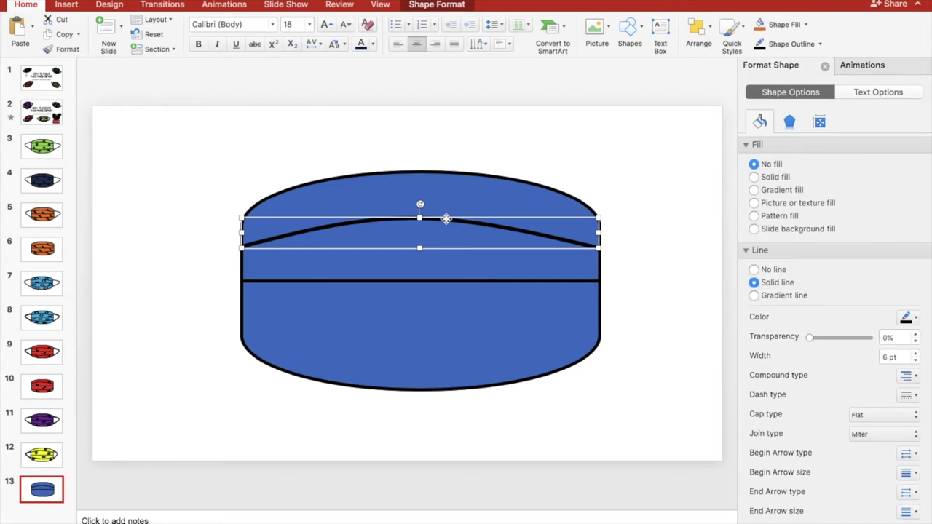
key("super+v")
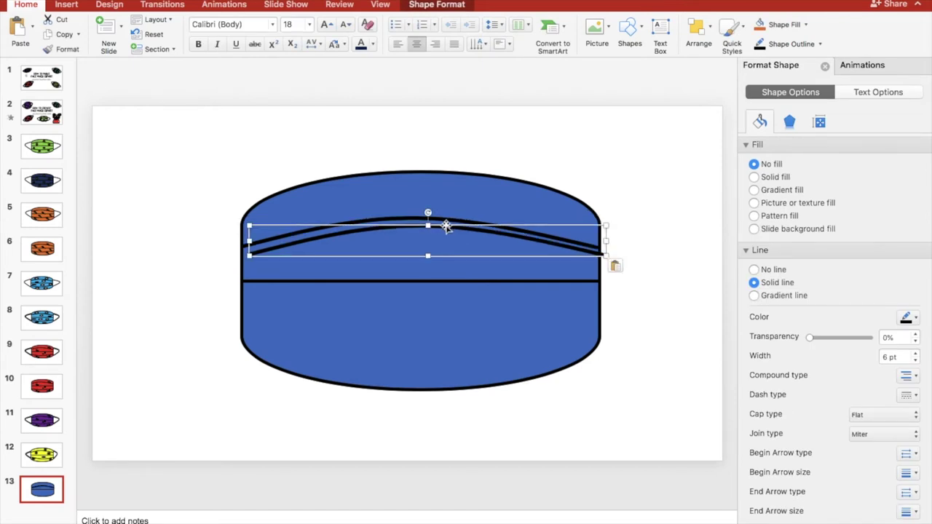
left_click_drag(442, 228, 411, 390)
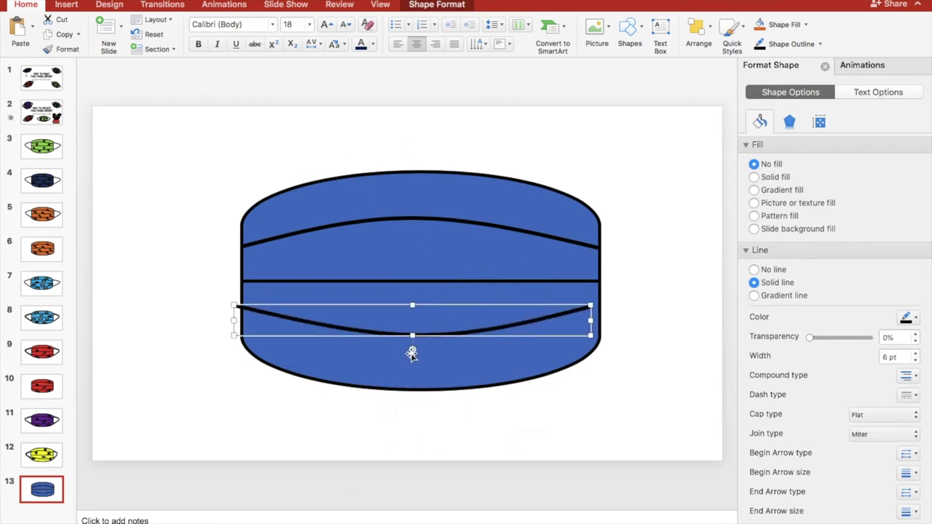
left_click_drag(427, 337, 438, 343)
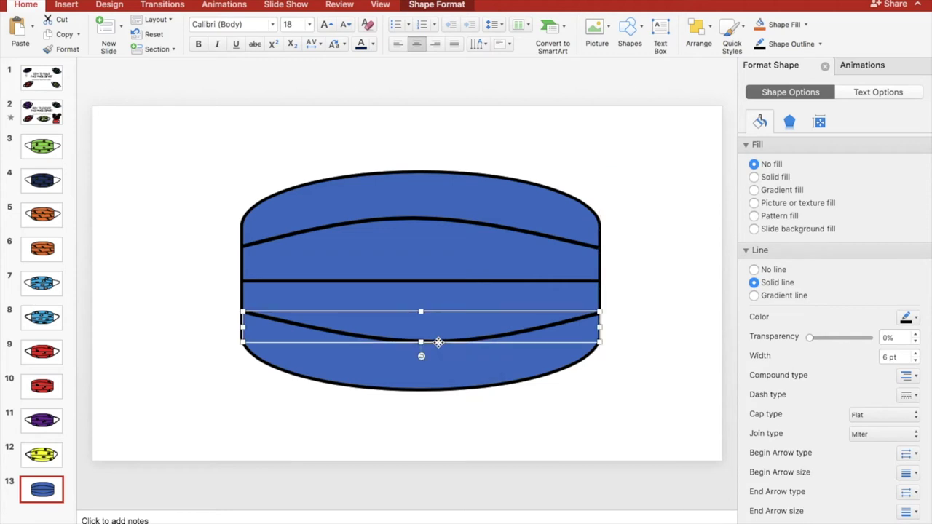
left_click(634, 317)
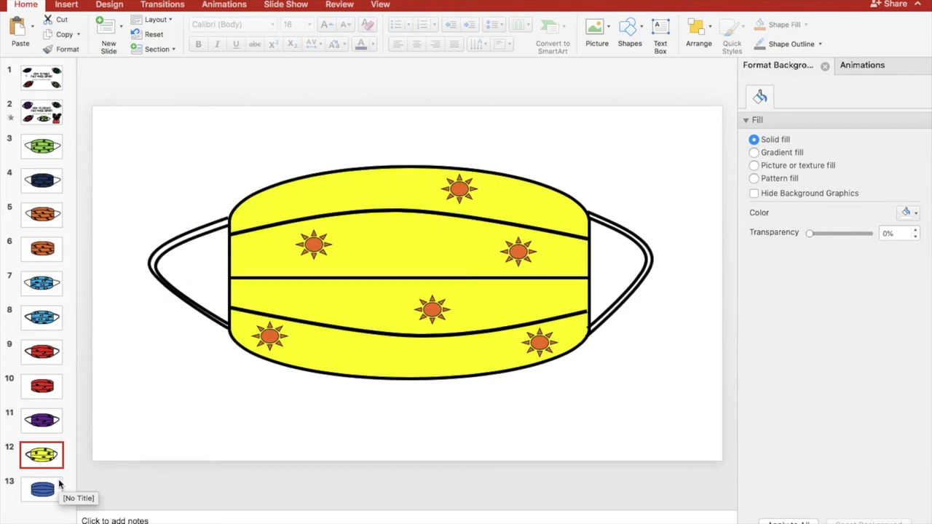
Review the finished mask examples on slides 7, 2, 10 and 1 against the blue mask on slide 13
left_click(60, 484)
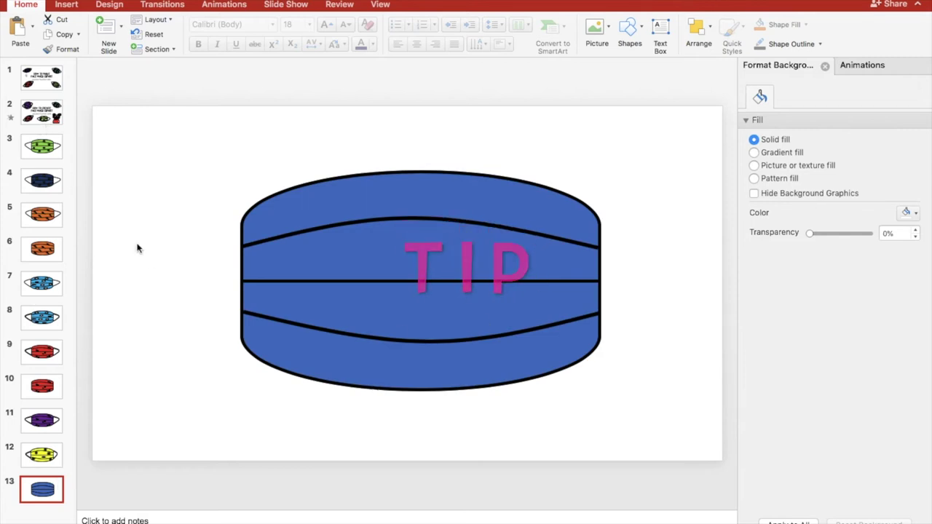
left_click(60, 275)
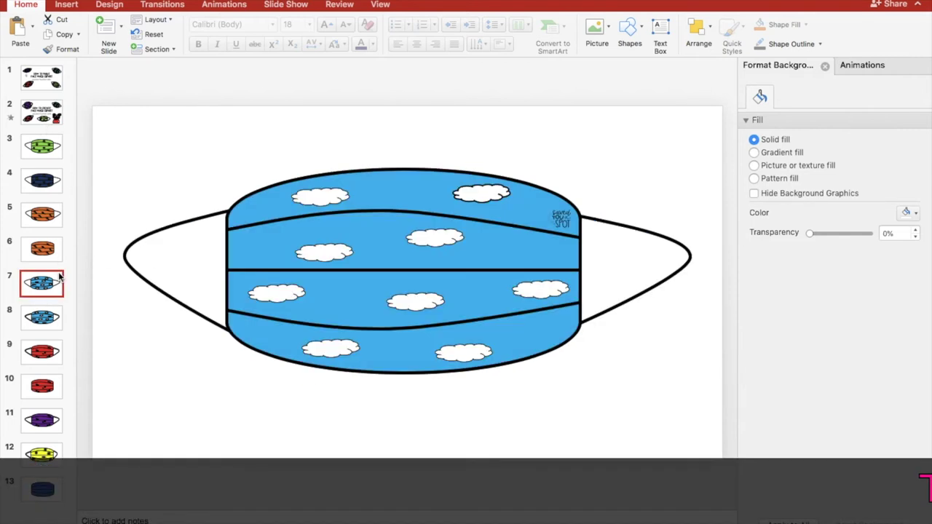
left_click(53, 120)
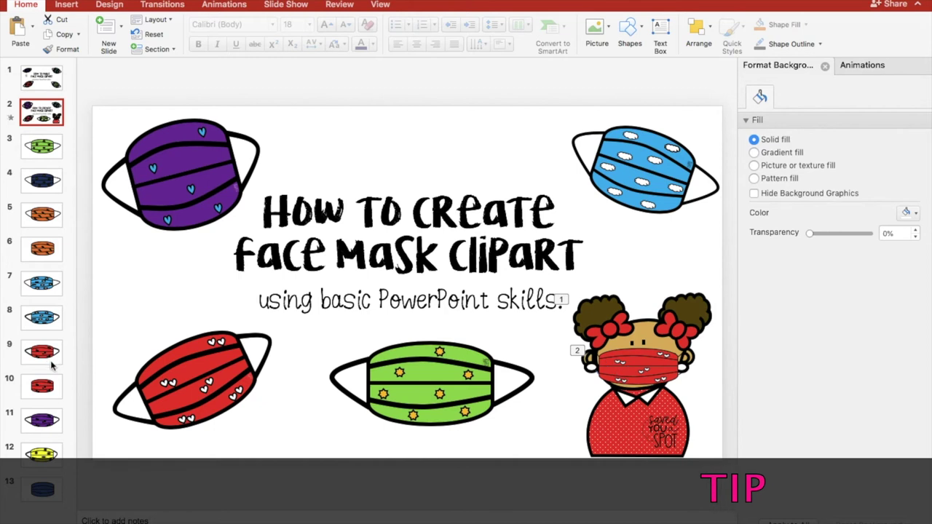
left_click(54, 393)
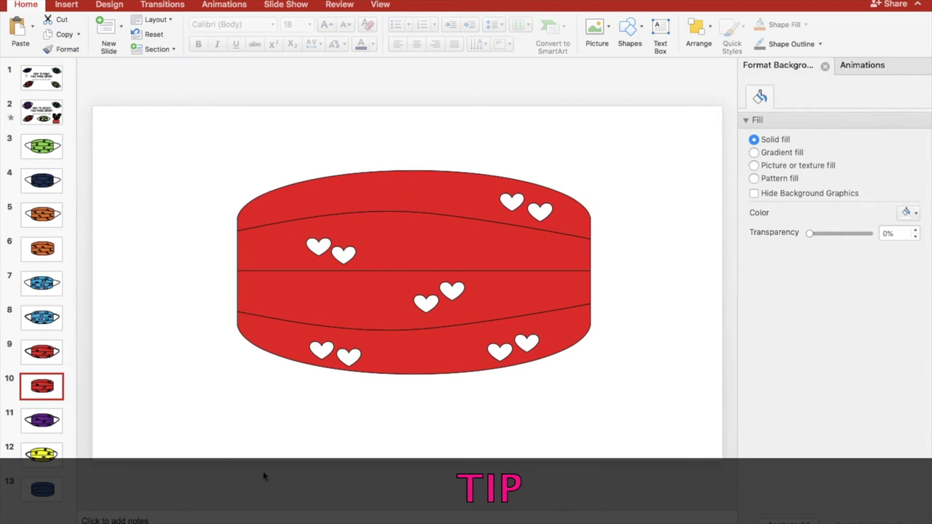
left_click(54, 495)
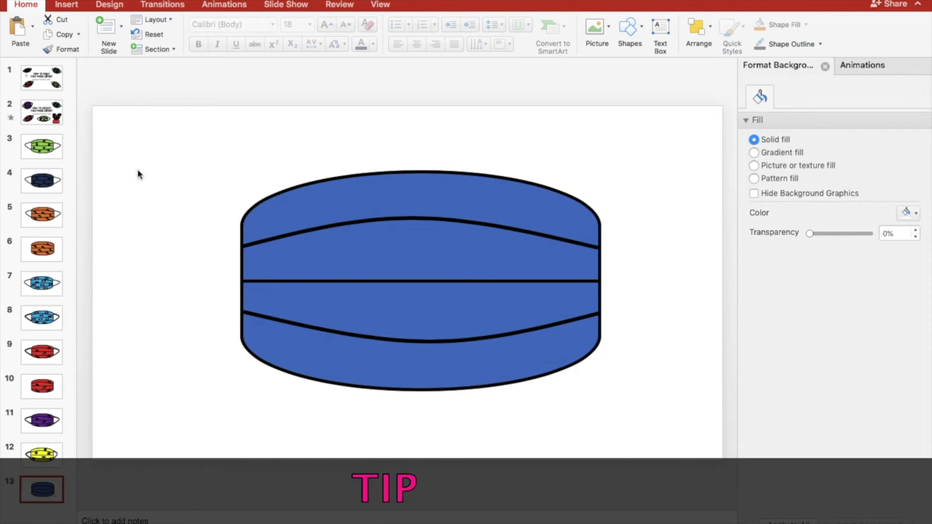
key("Home")
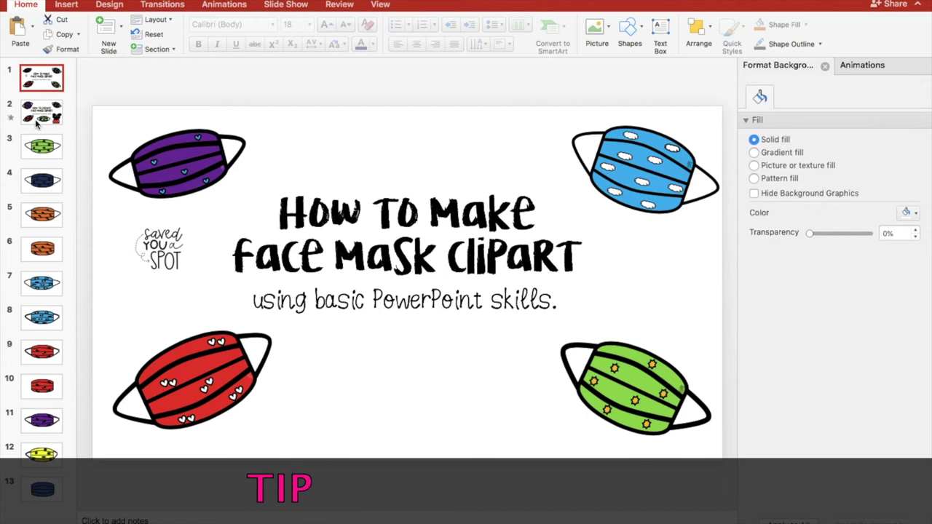
left_click(36, 124)
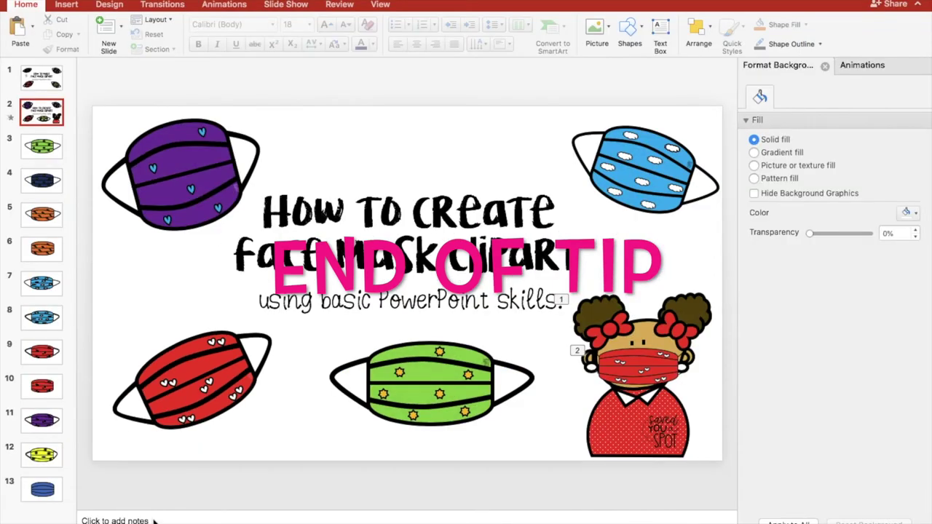
left_click(36, 491)
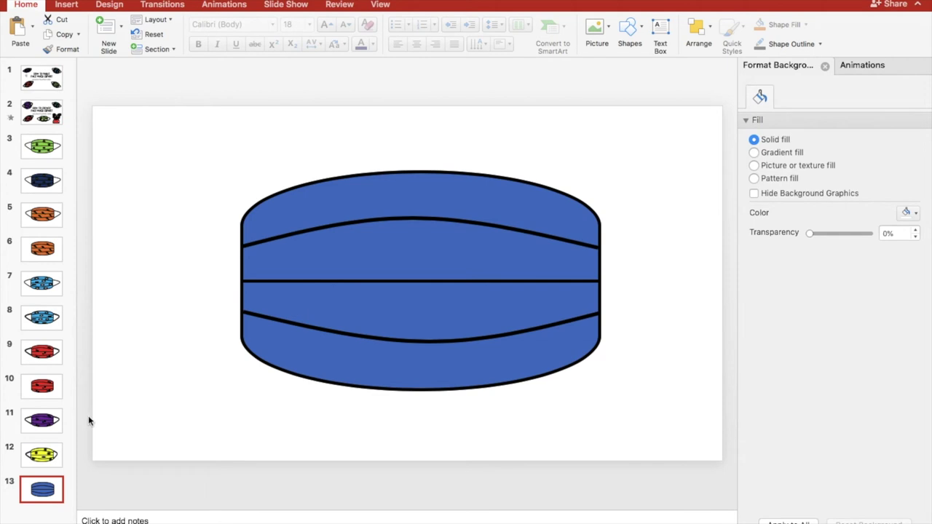
Draw an outward-bulging curve from the upper to the lower corner of the mask's right edge as an ear loop
left_click(643, 34)
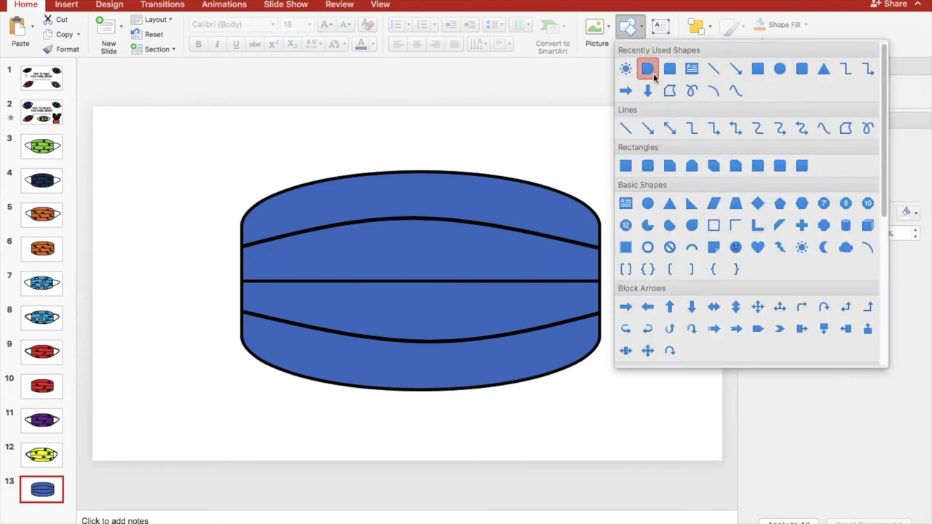
left_click(736, 90)
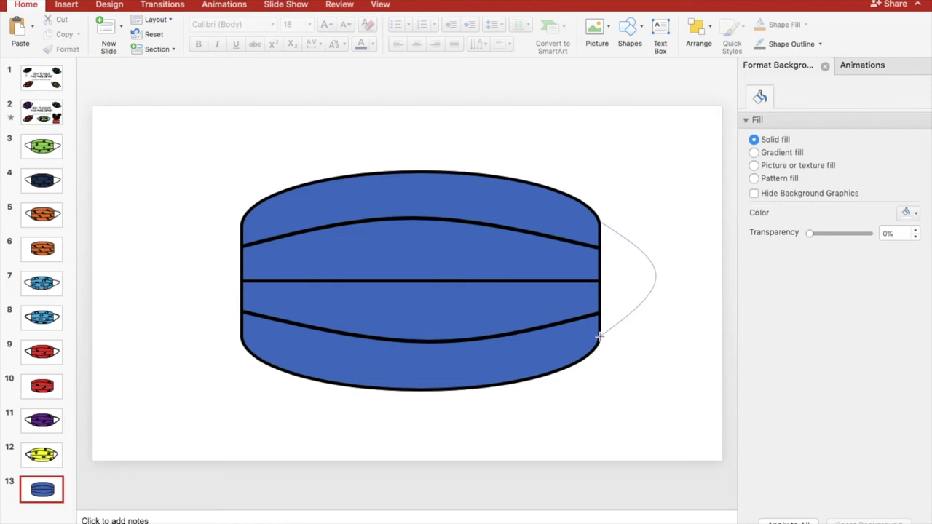
double_click(598, 337)
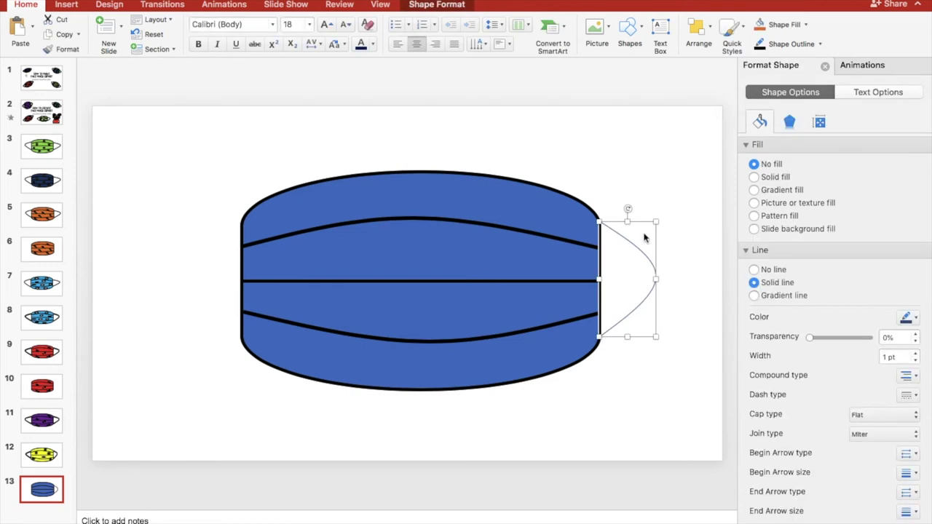
Give the right ear loop a black outline with a 4½ pt weight
left_click(819, 44)
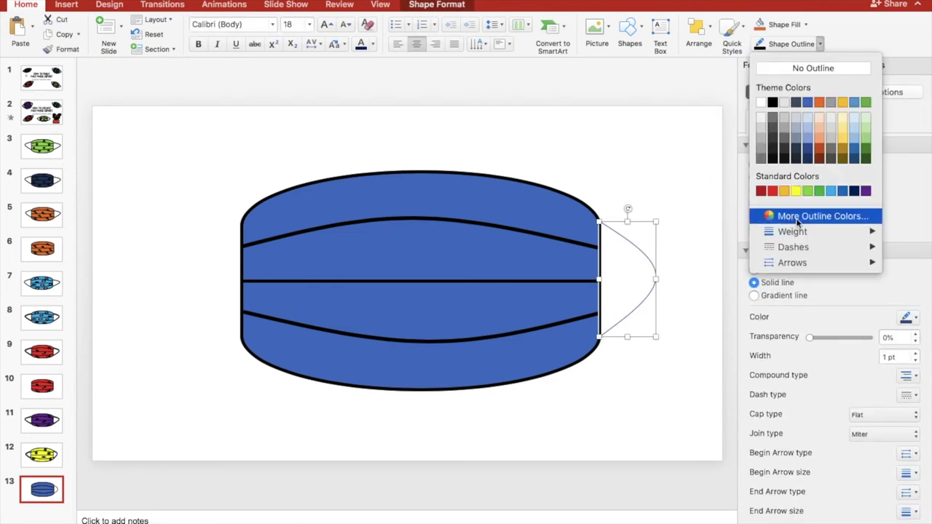
mouse_move(804, 230)
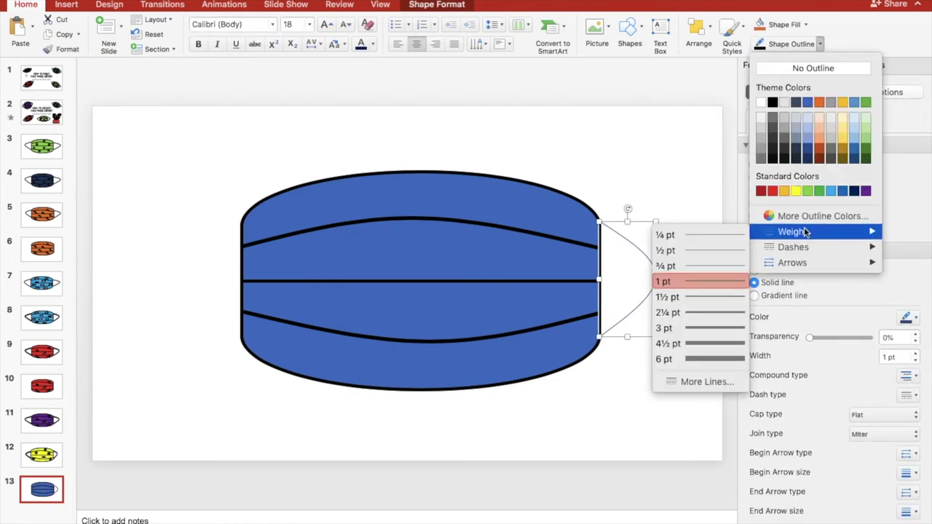
left_click(717, 343)
left_click(797, 43)
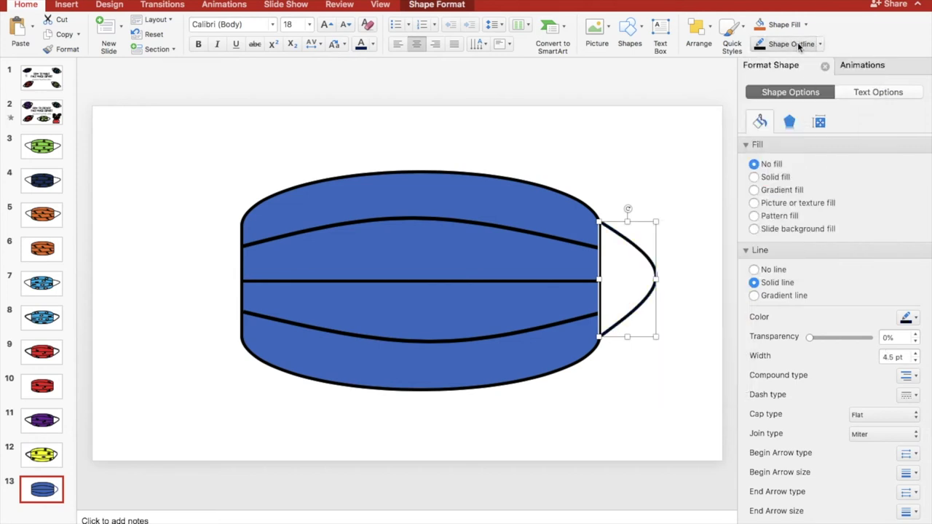
left_click(656, 190)
left_click(615, 229)
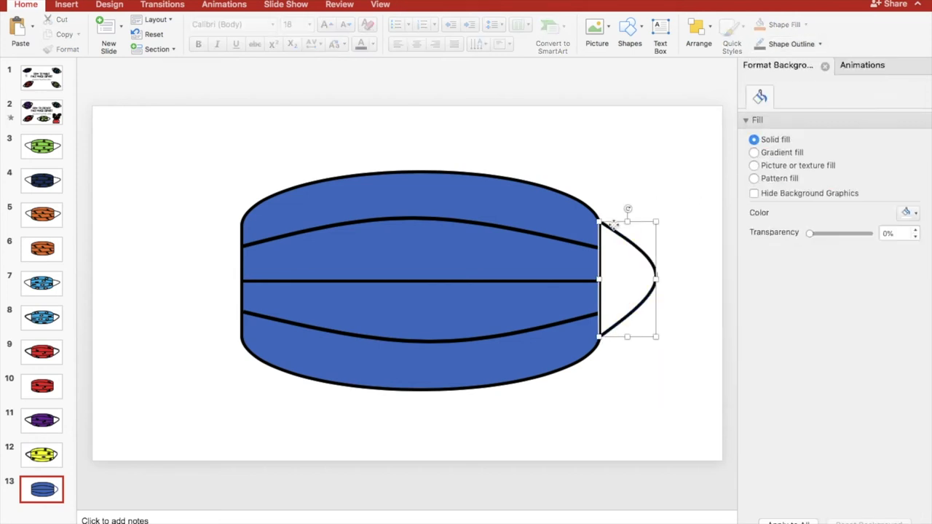
right_click(609, 270)
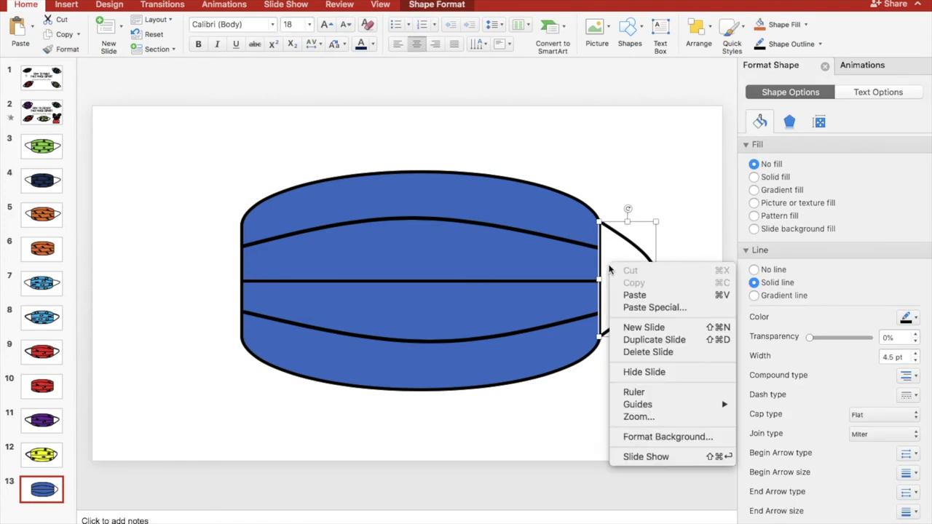
left_click(610, 247)
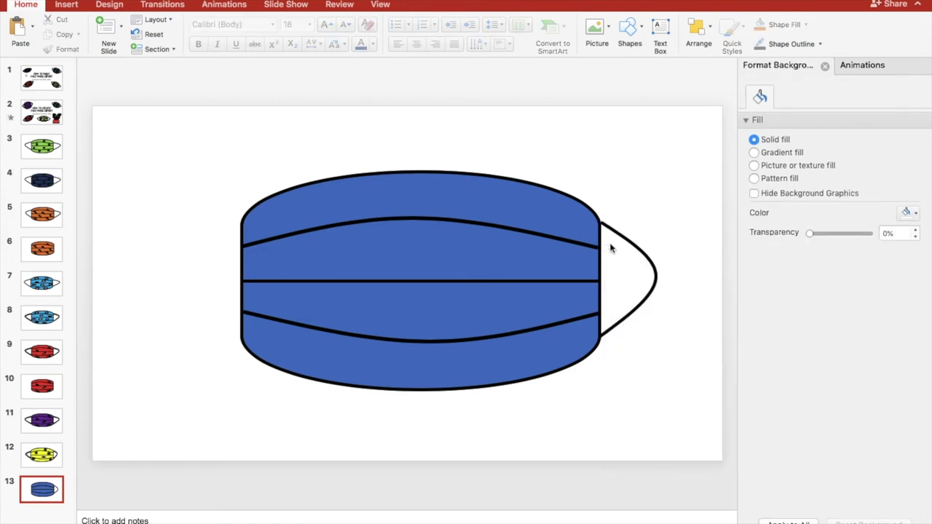
left_click(648, 272)
left_click(681, 264)
Draw a matching outward-bulging curve between the upper and lower corners of the mask's left edge as the second ear loop
left_click(638, 39)
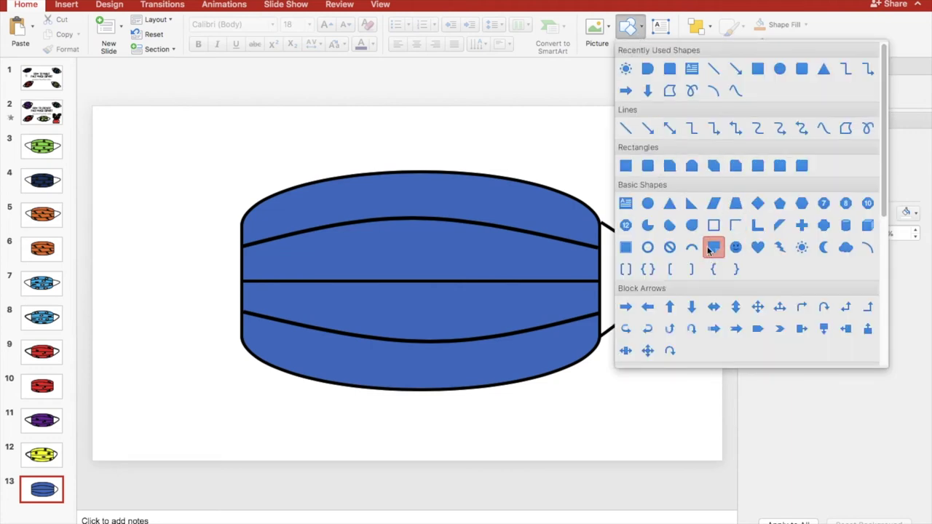
left_click(735, 92)
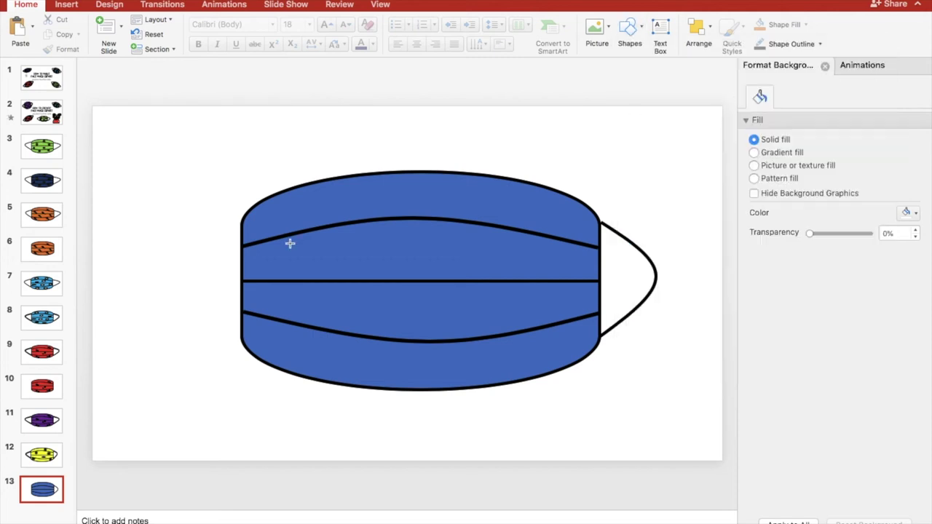
left_click(173, 266)
double_click(243, 338)
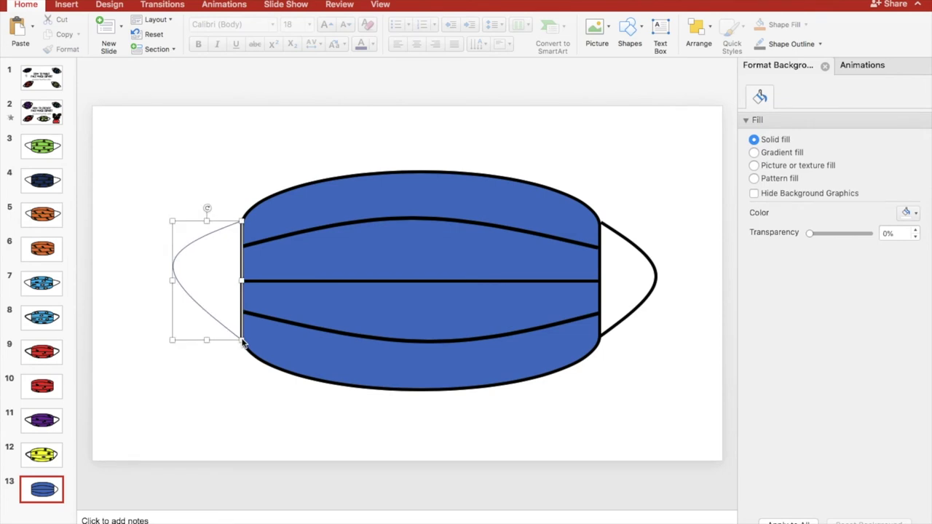
Give the left ear loop a black outline with a 4½ pt weight
left_click(806, 46)
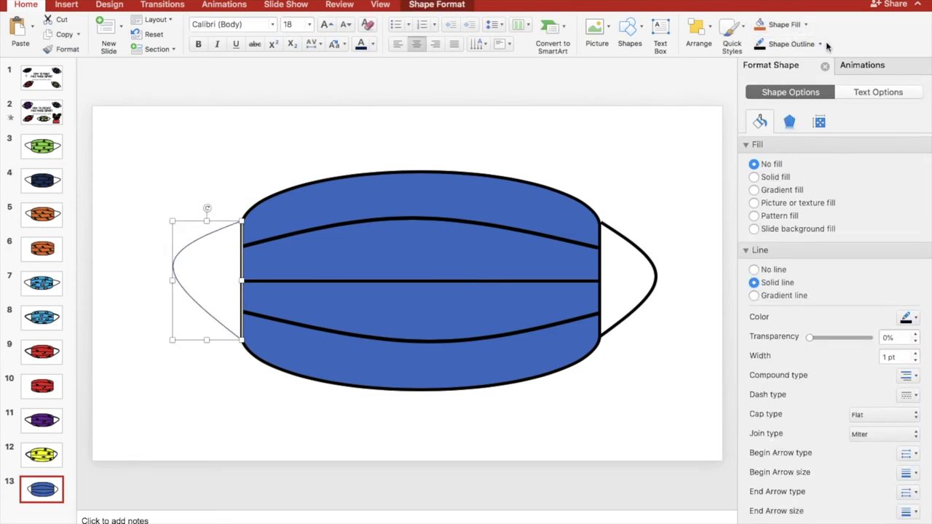
left_click(821, 45)
mouse_move(801, 231)
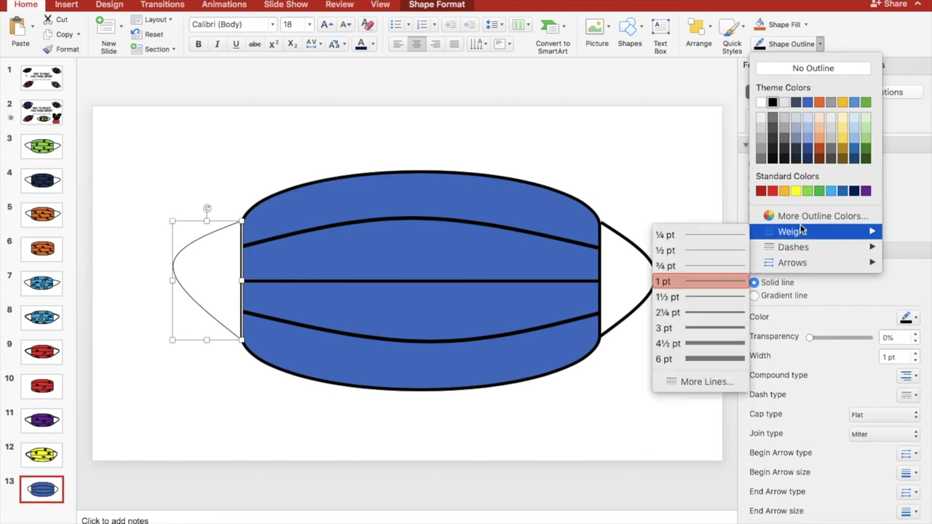
left_click(702, 344)
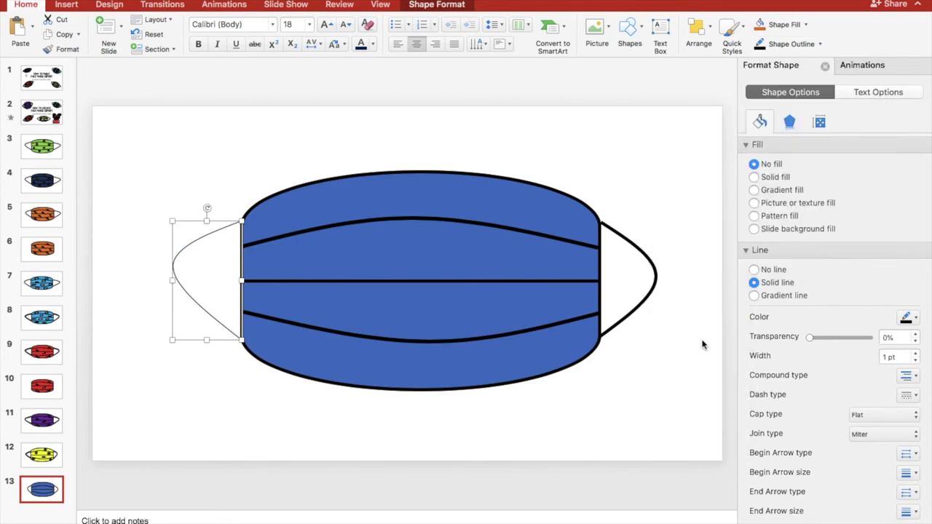
left_click(692, 231)
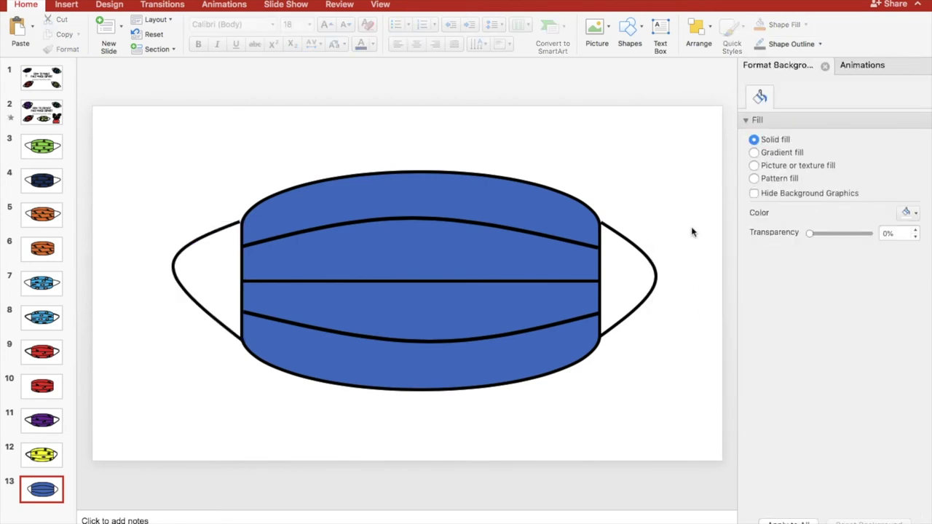
Adjust the upper inner corners of both ear loops so their ends meet the mask's left and right edges
left_click(225, 226)
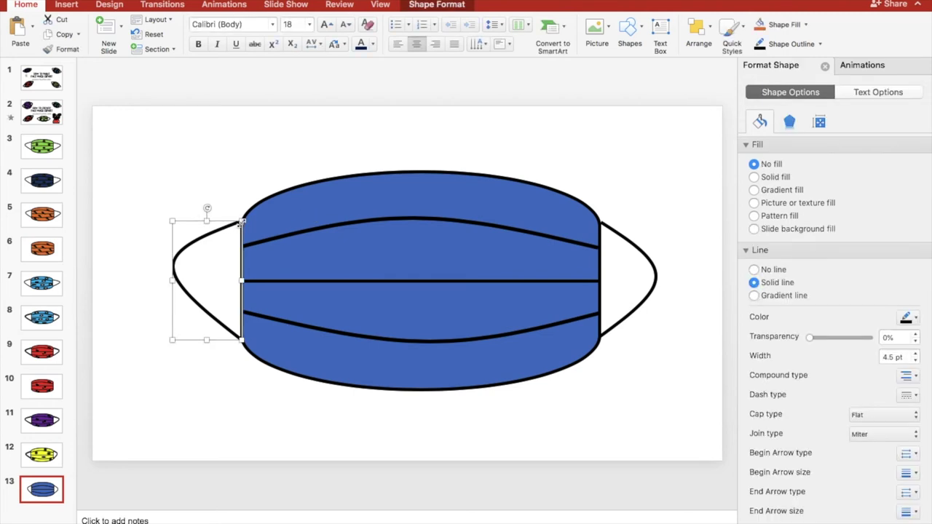
left_click_drag(241, 222, 244, 224)
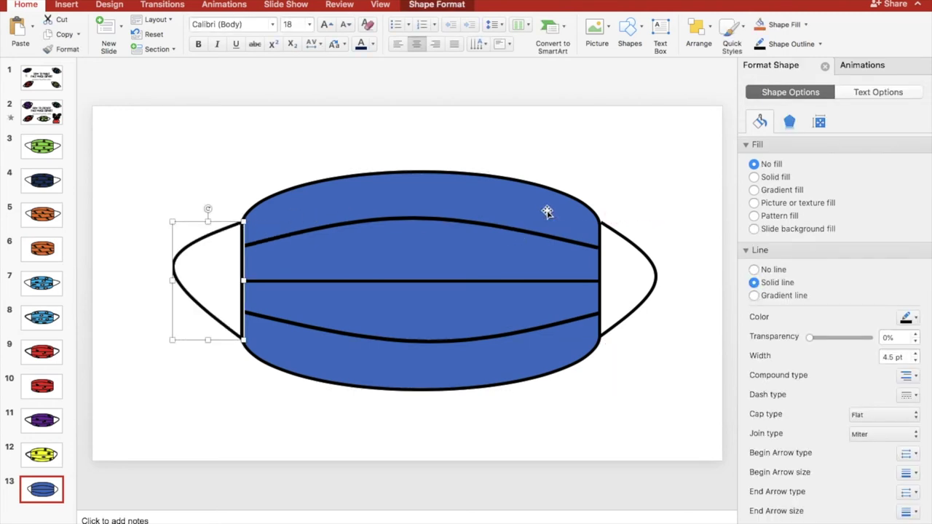
left_click(630, 201)
left_click(617, 230)
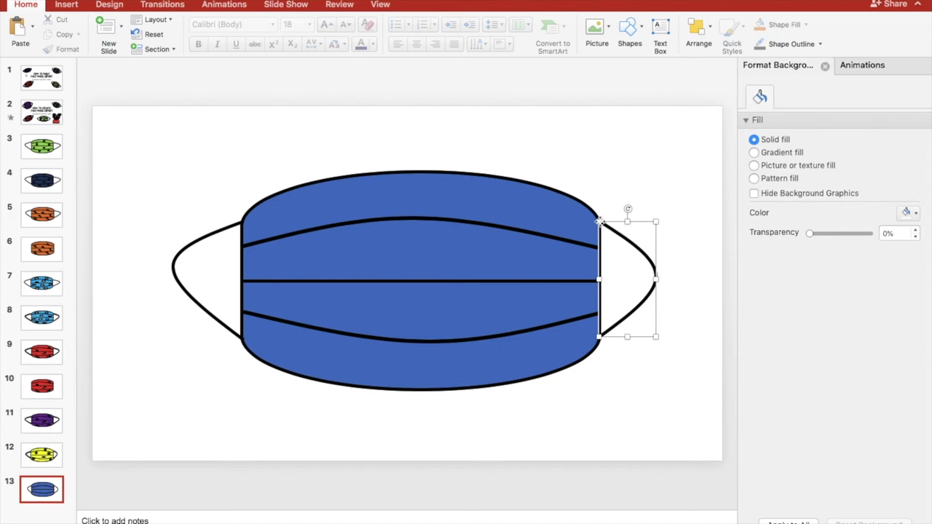
left_click_drag(597, 225, 598, 223)
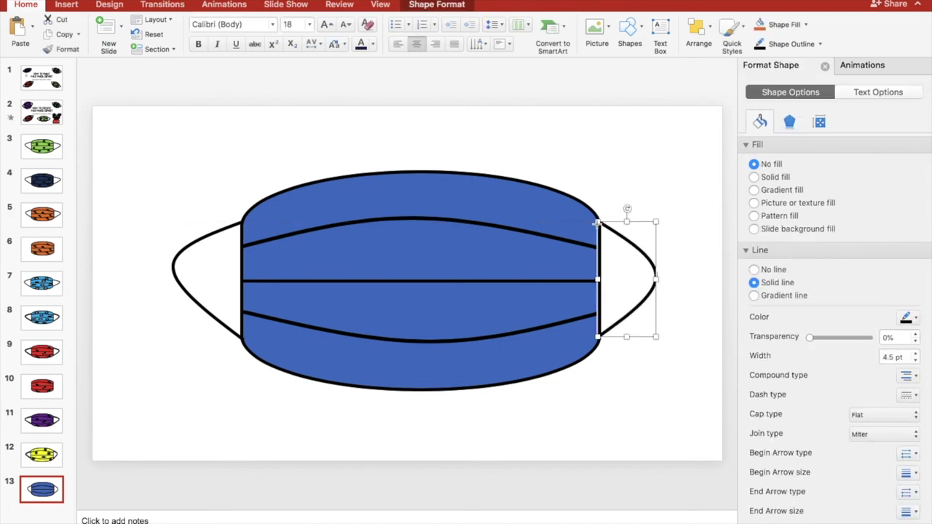
left_click(618, 208)
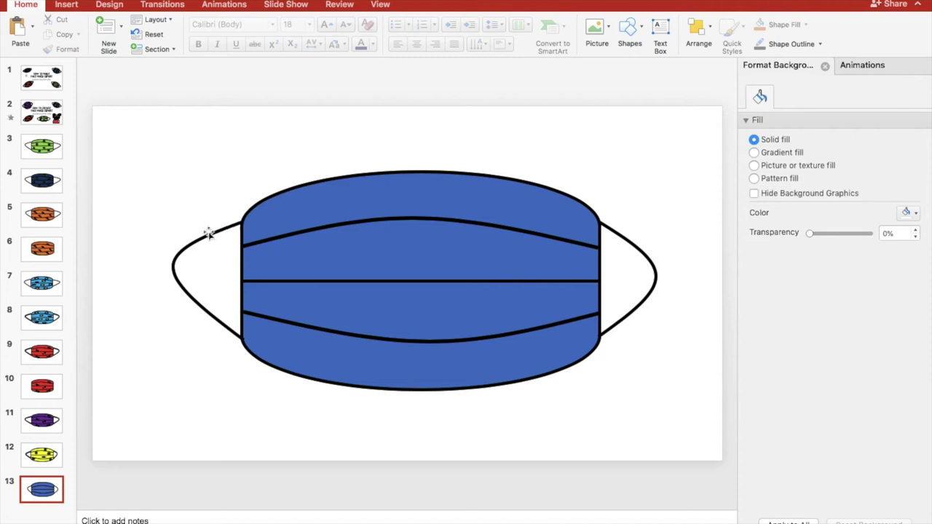
Duplicate the right ear loop and enlarge the copy slightly around the original to form a double-lined strap
left_click(641, 249)
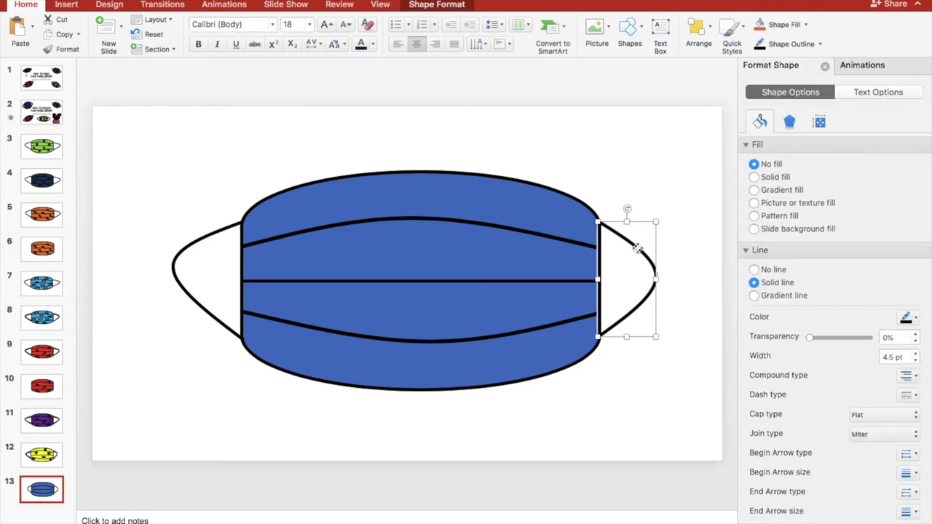
key("ctrl+v")
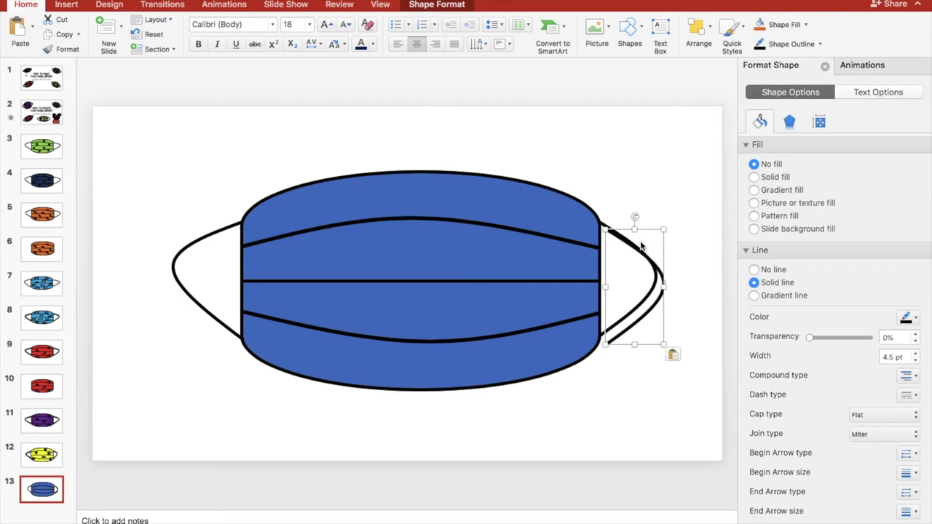
left_click_drag(643, 230, 629, 214)
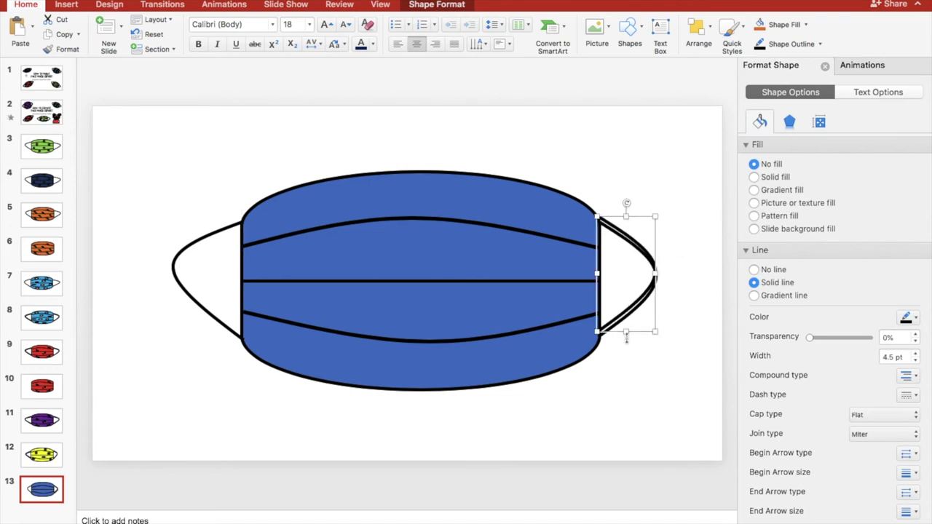
left_click_drag(626, 332, 631, 343)
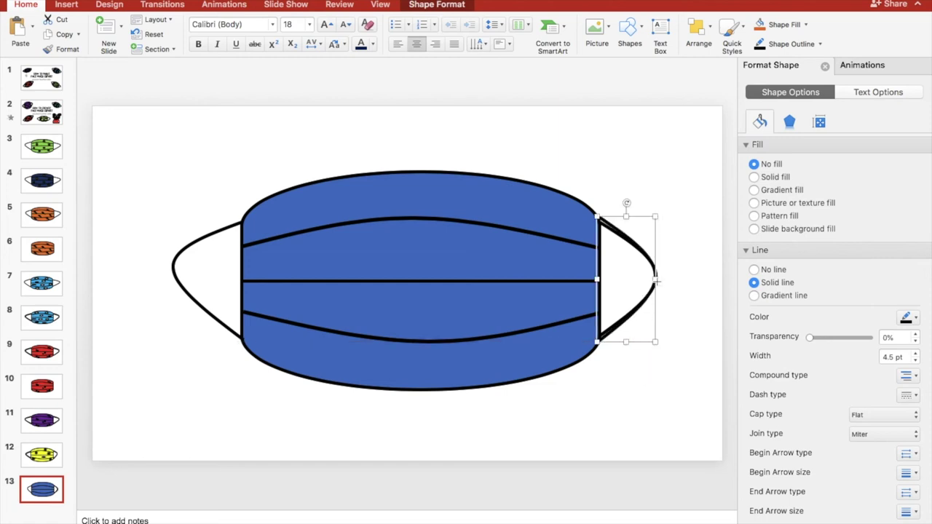
left_click_drag(656, 279, 661, 280)
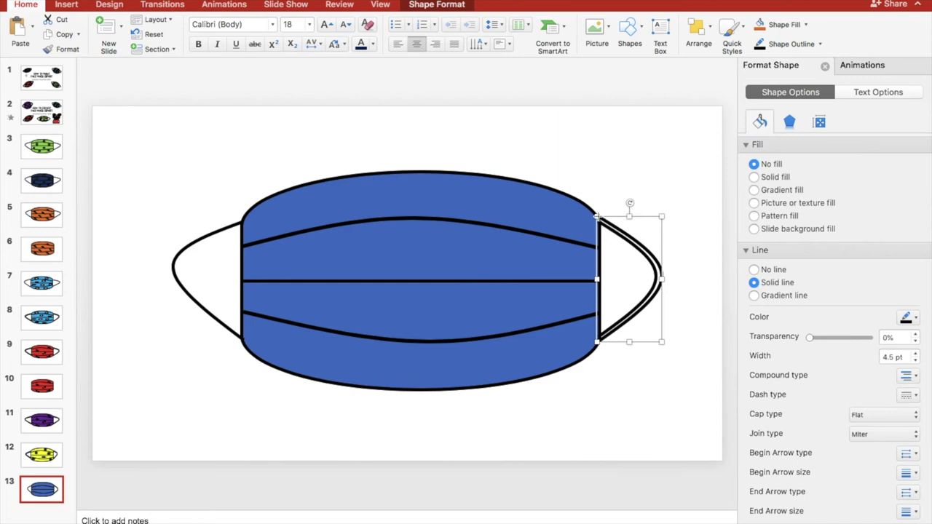
left_click_drag(595, 216, 595, 214)
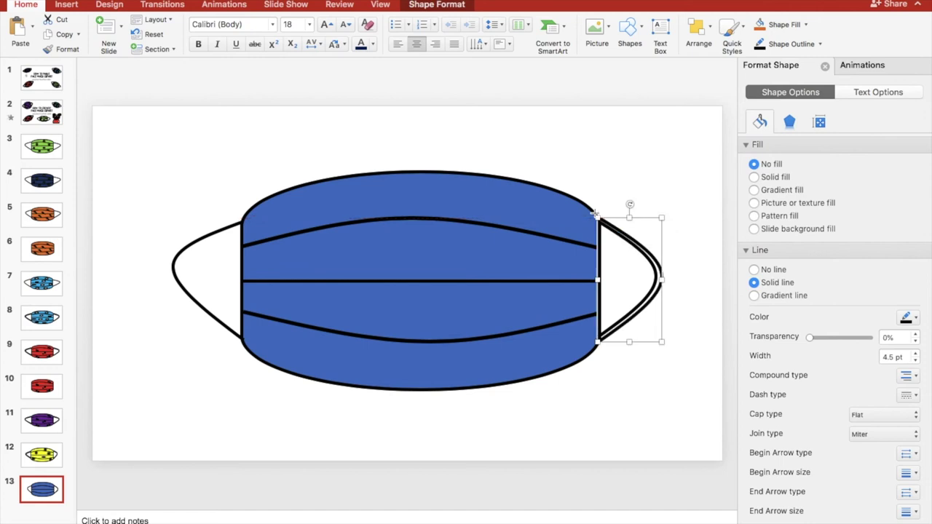
left_click(679, 195)
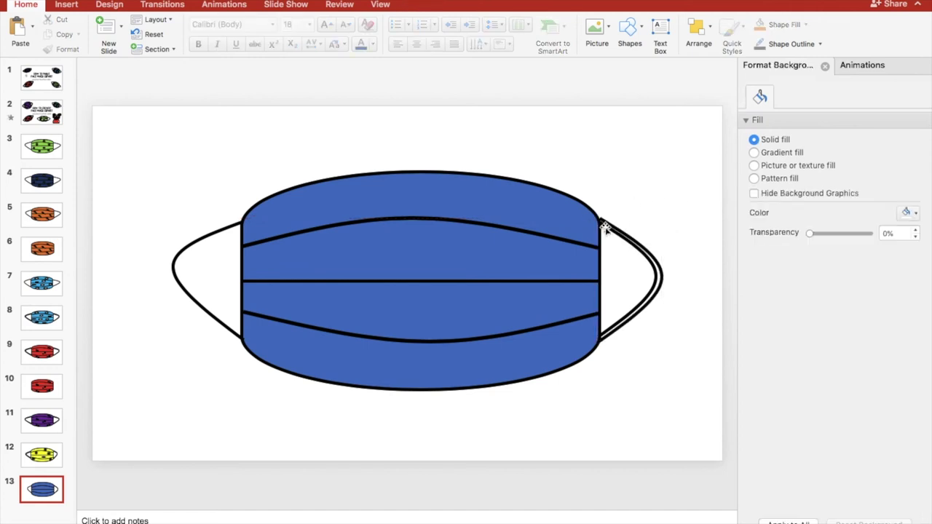
Duplicate the left ear loop and fit the copy just outside the original as a matching double-lined strap
left_click_drag(597, 218, 206, 216)
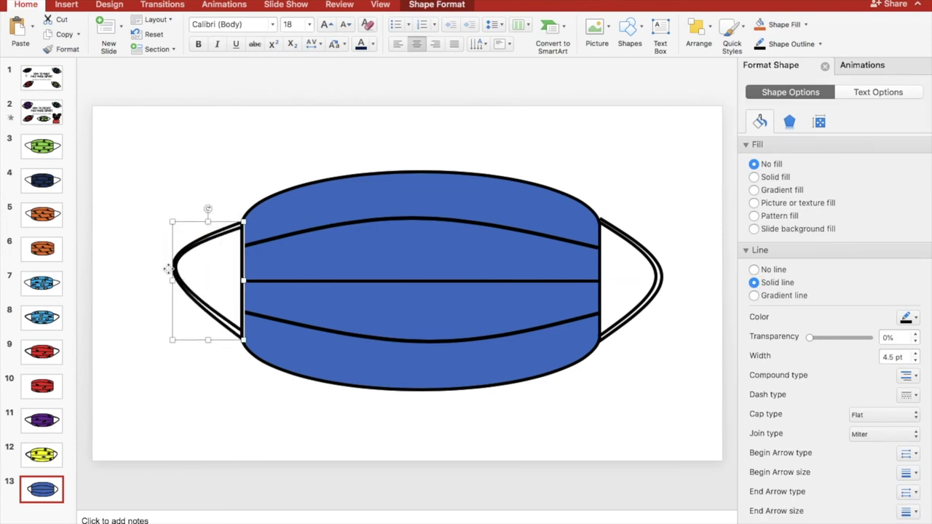
left_click(233, 337)
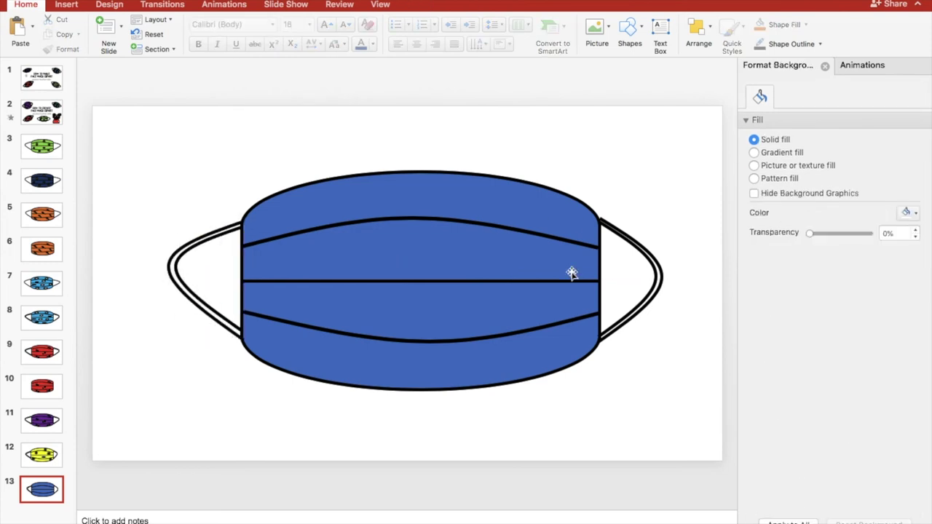
Fine-tune the upper end of the right outer ear loop so it meets the mask's upper right corner
left_click(625, 238)
left_click_drag(599, 221, 599, 222)
left_click(604, 220)
left_click(603, 214)
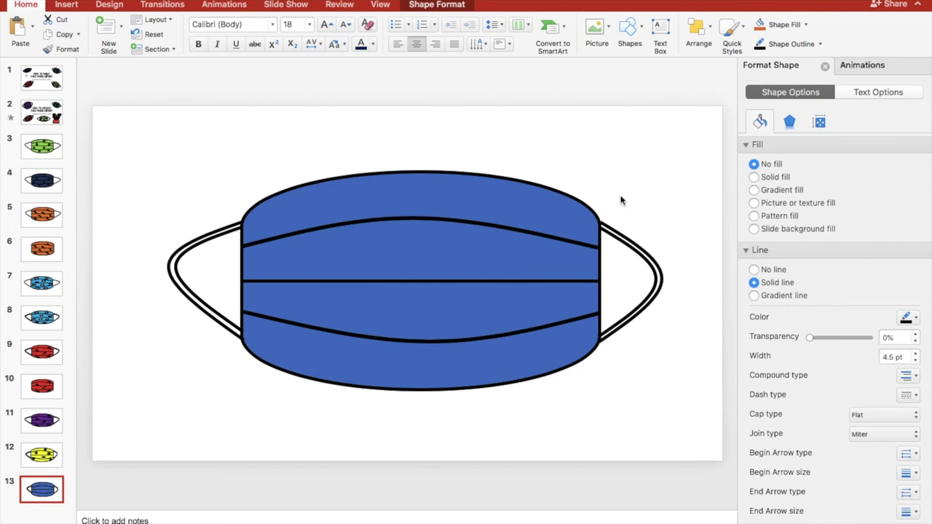
left_click(621, 201)
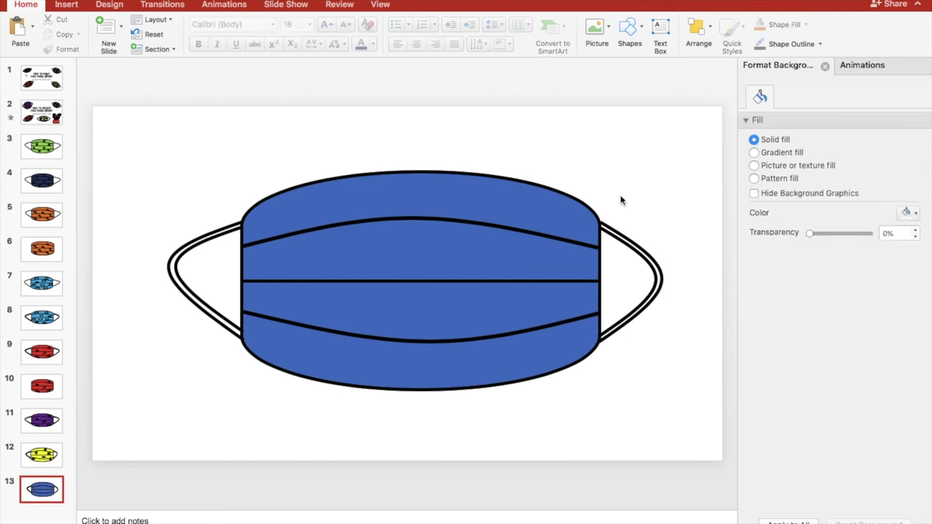
Try to recolor the mask body by selecting its pieces together and filling them with gray
left_click_drag(284, 331, 616, 425)
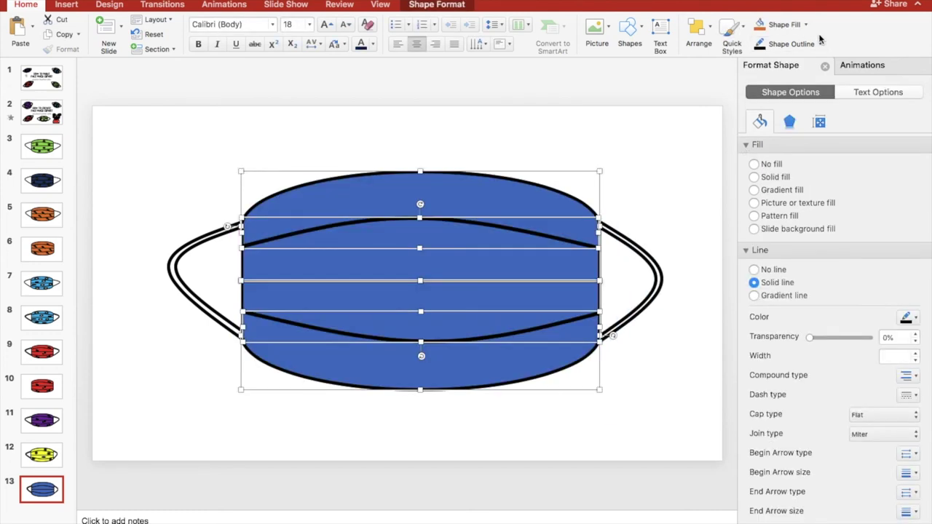
left_click(467, 128)
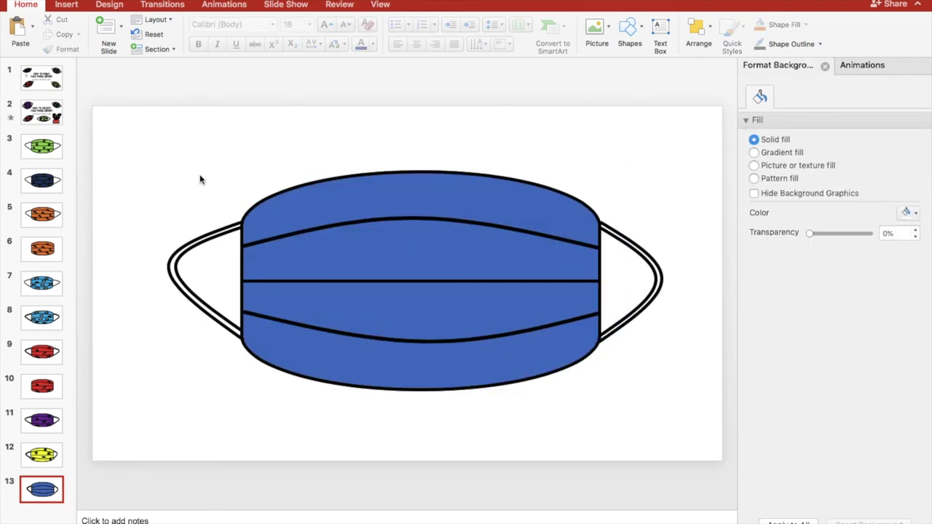
left_click_drag(200, 179, 612, 404)
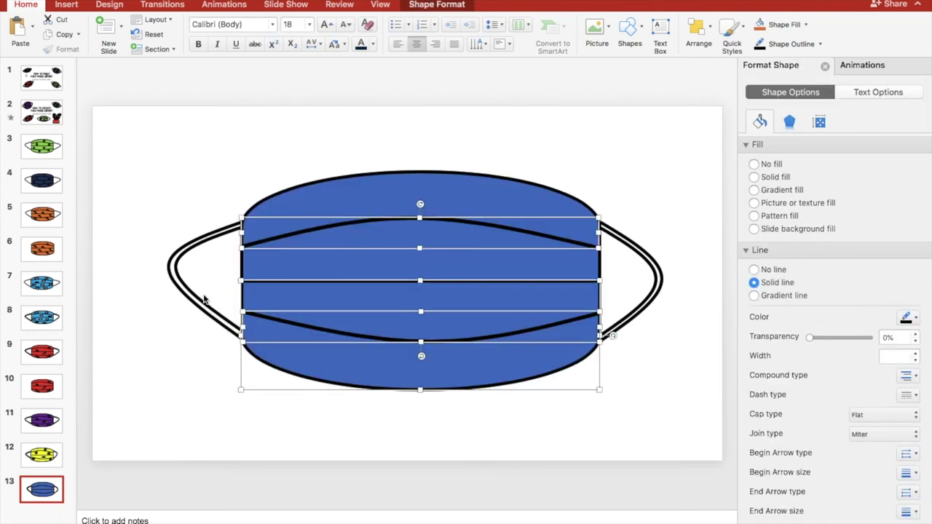
left_click(806, 25)
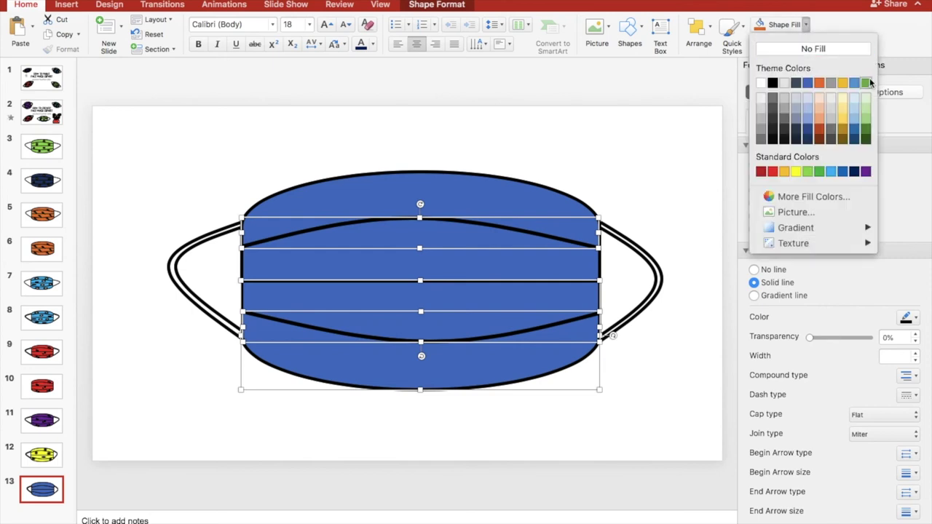
left_click(831, 84)
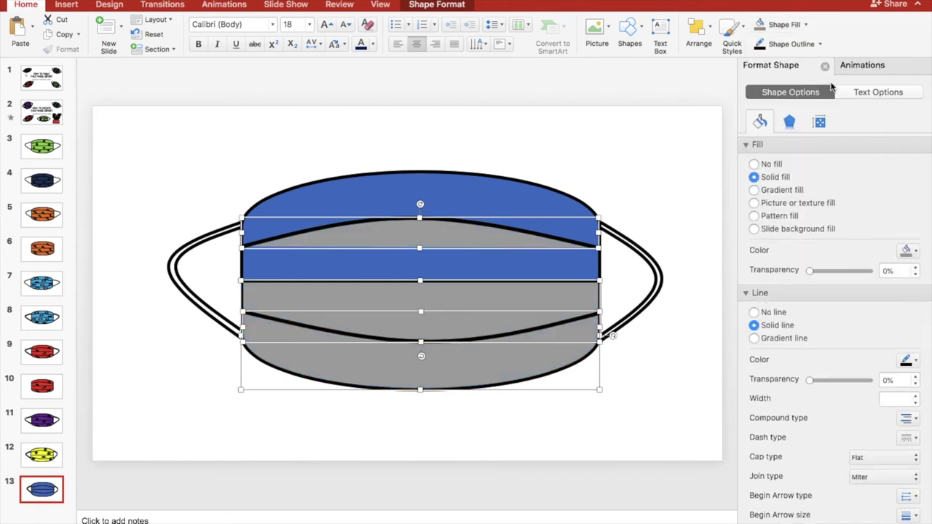
left_click(462, 160)
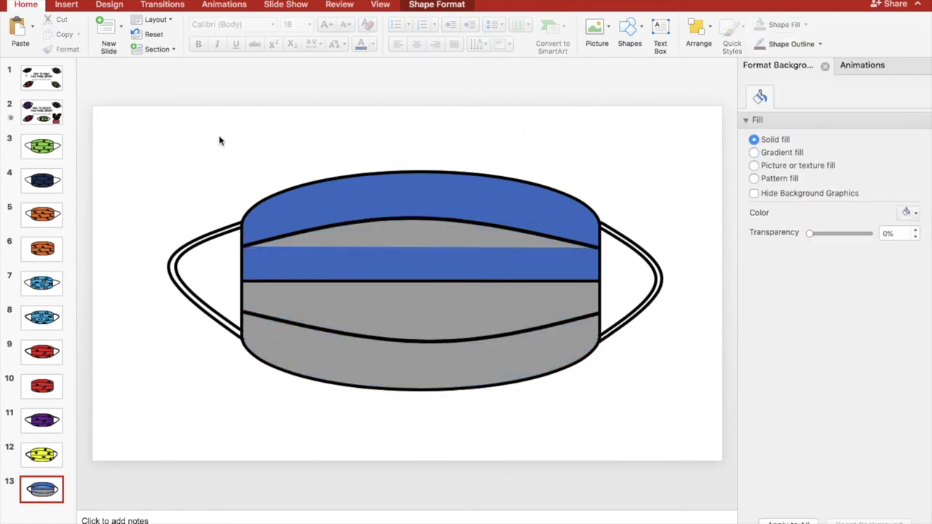
Select all the mask body pieces together and try blue, green and light blue fills on them
left_click_drag(218, 139, 651, 424)
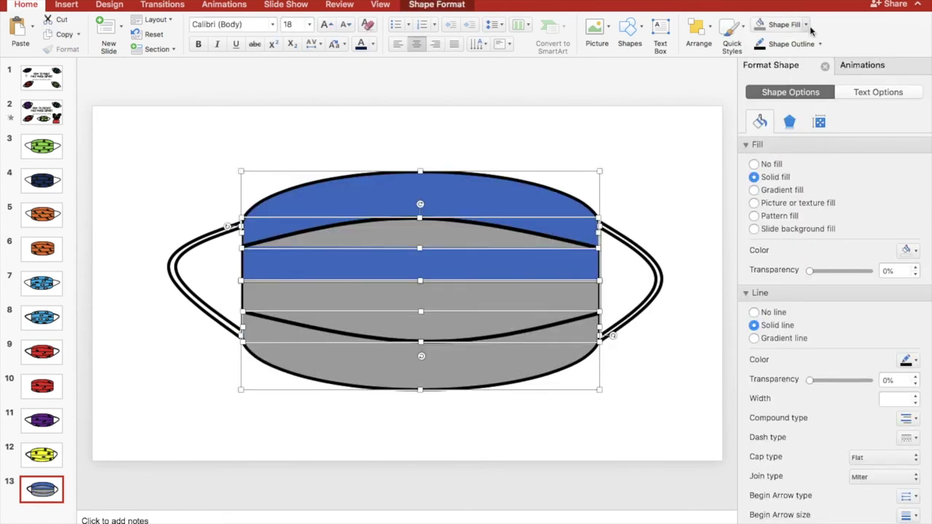
left_click(807, 25)
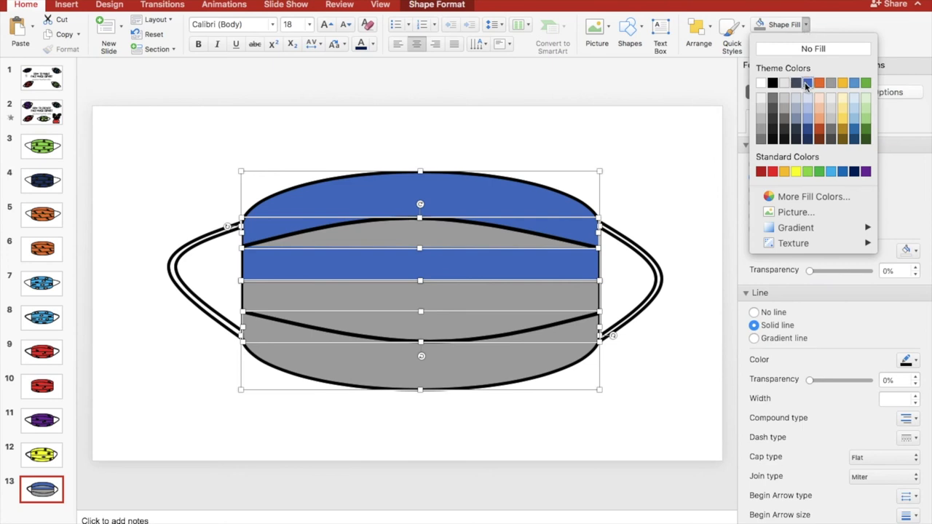
left_click(807, 84)
left_click(807, 25)
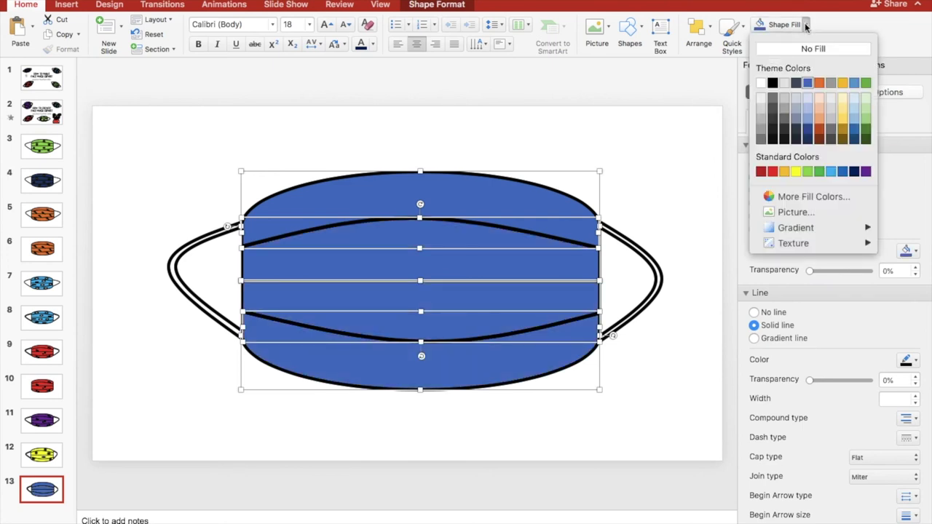
left_click(865, 83)
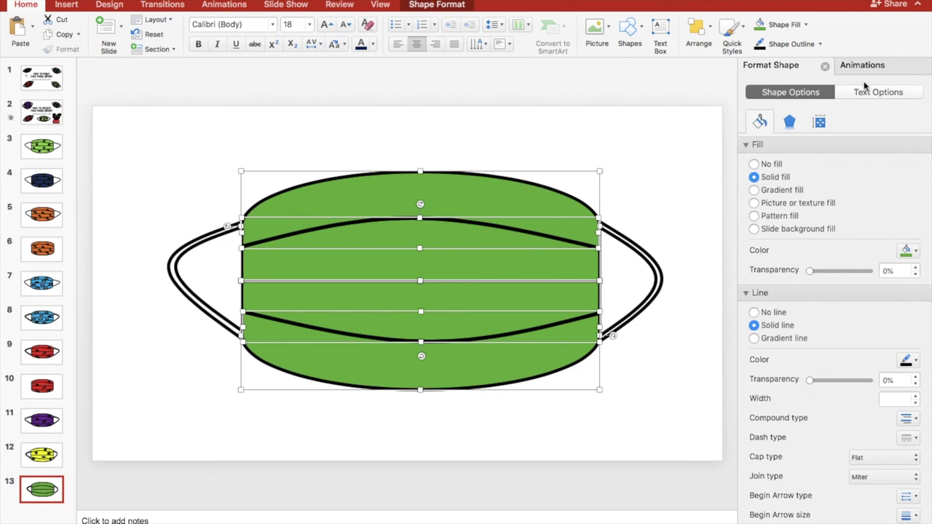
left_click(806, 25)
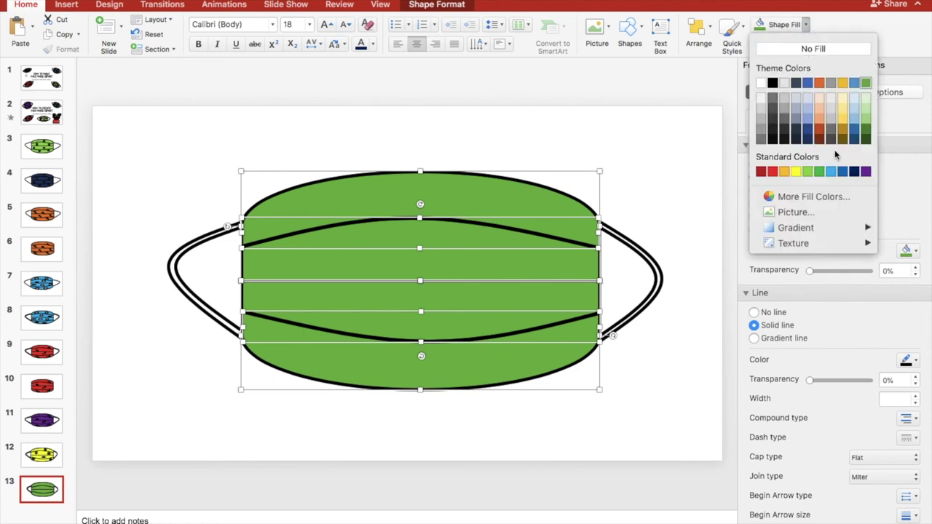
left_click(842, 172)
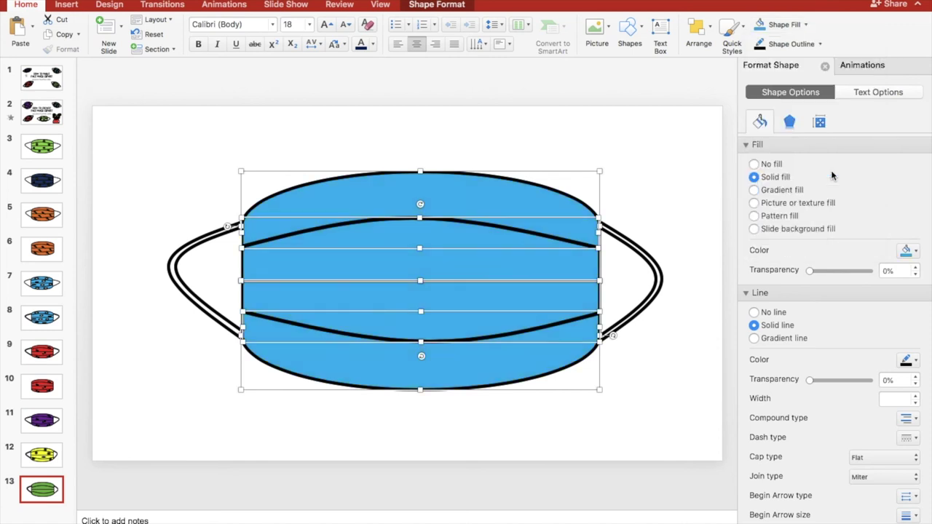
Fill all the mask body pieces with a custom magenta from the color wheel at 100% opacity
left_click(806, 25)
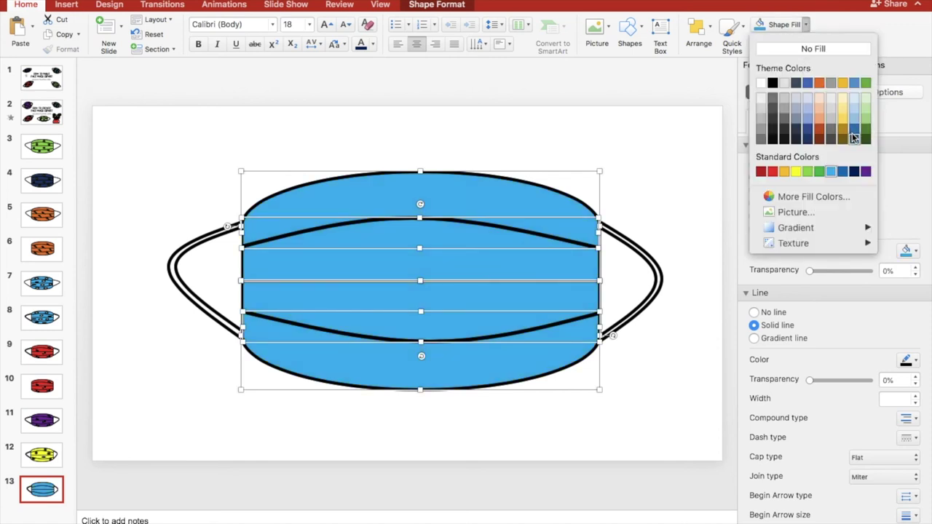
left_click(826, 204)
left_click(479, 157)
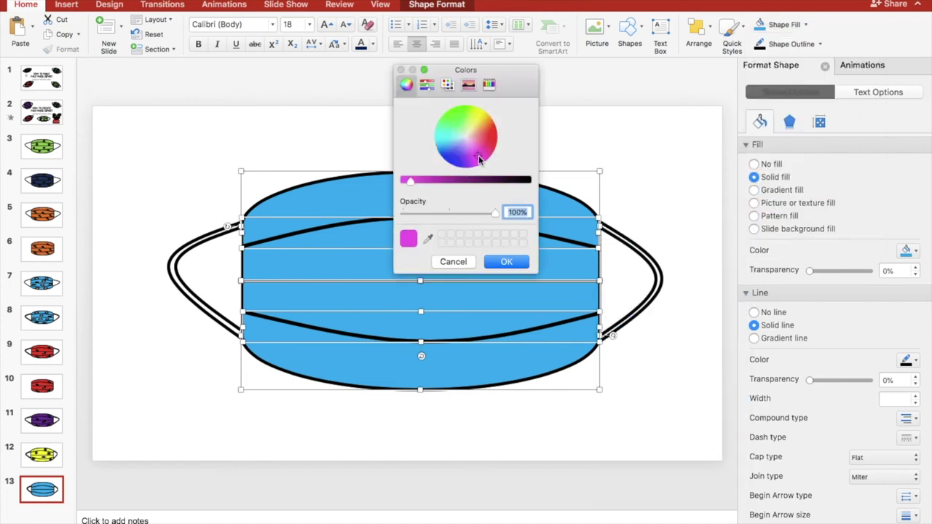
left_click(508, 262)
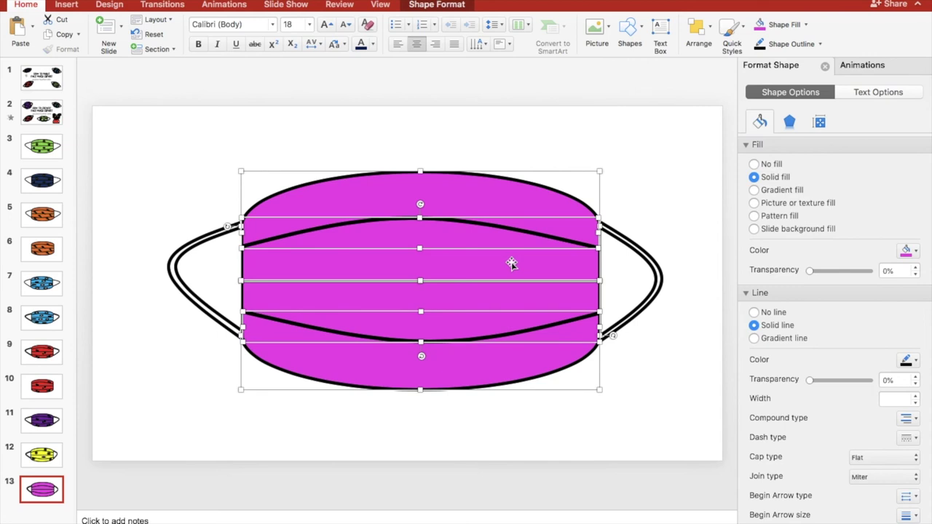
left_click(636, 182)
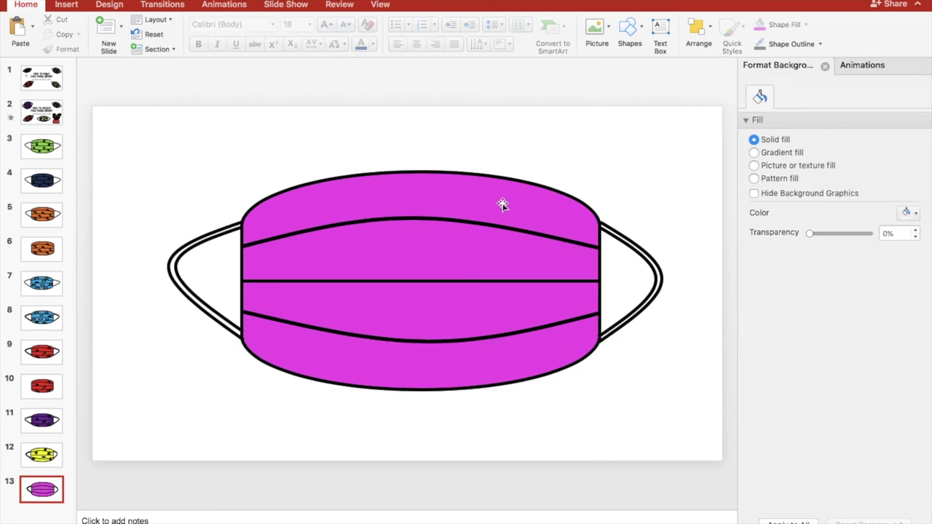
Draw a small smiley face shape near the left end of the mask's top pleat
left_click(641, 28)
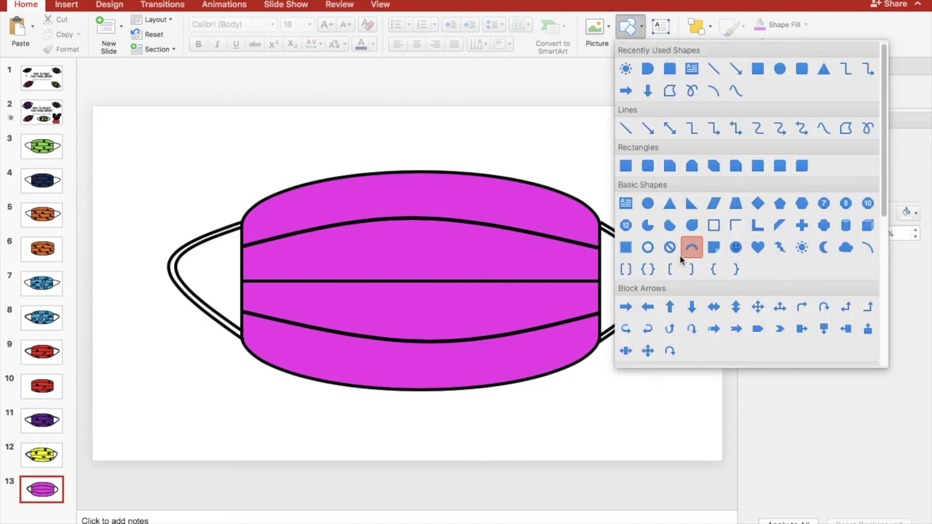
scroll(703, 189, "down", 5)
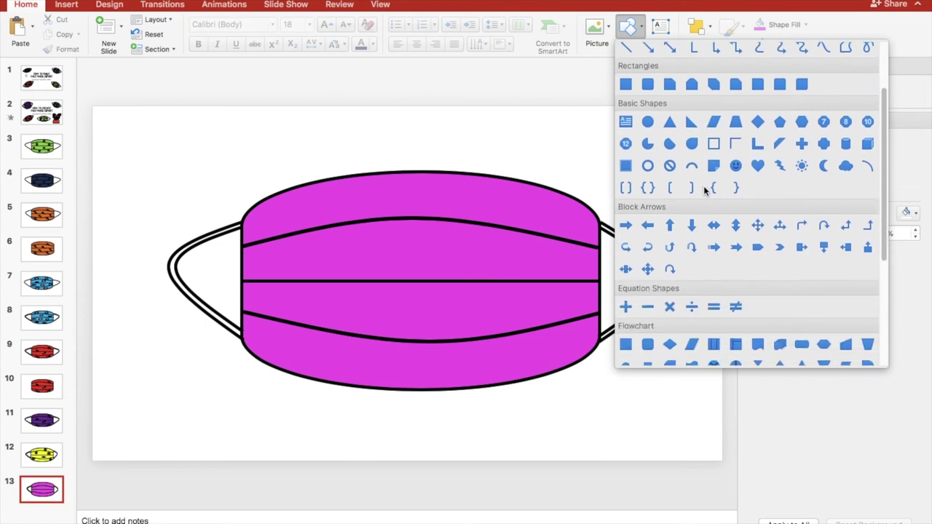
scroll(703, 188, "down", 2)
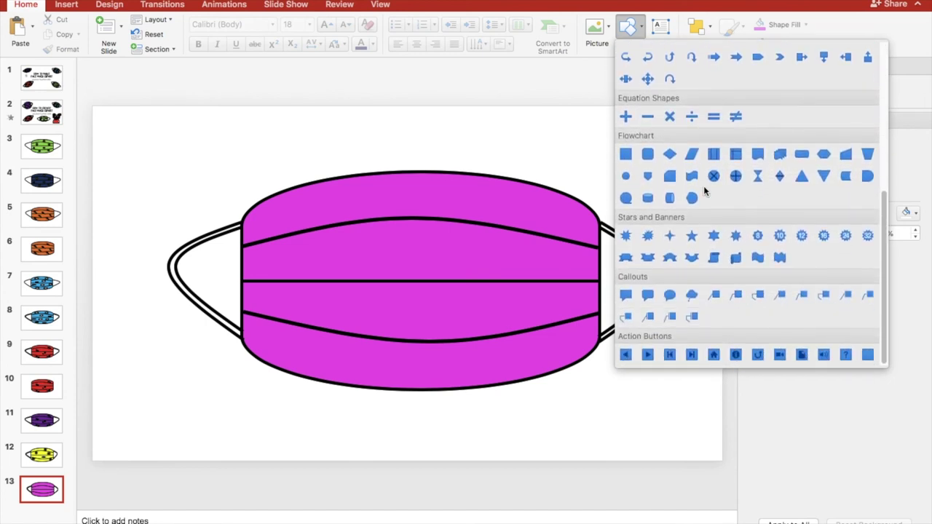
scroll(703, 185, "up", 7)
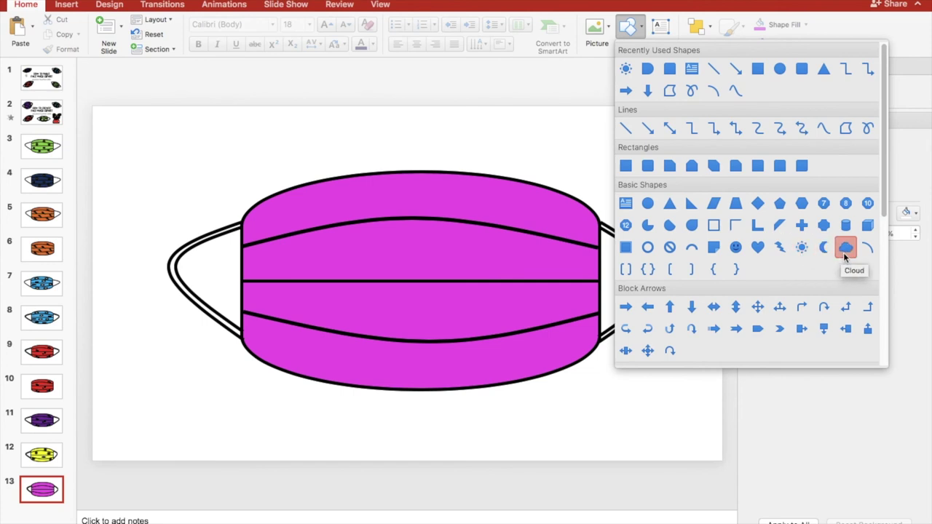
left_click(734, 249)
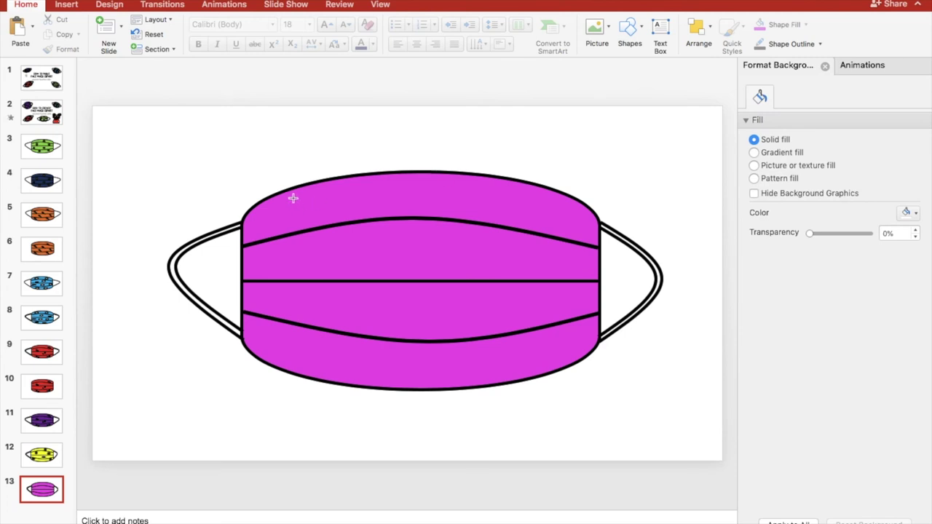
left_click_drag(294, 201, 316, 214)
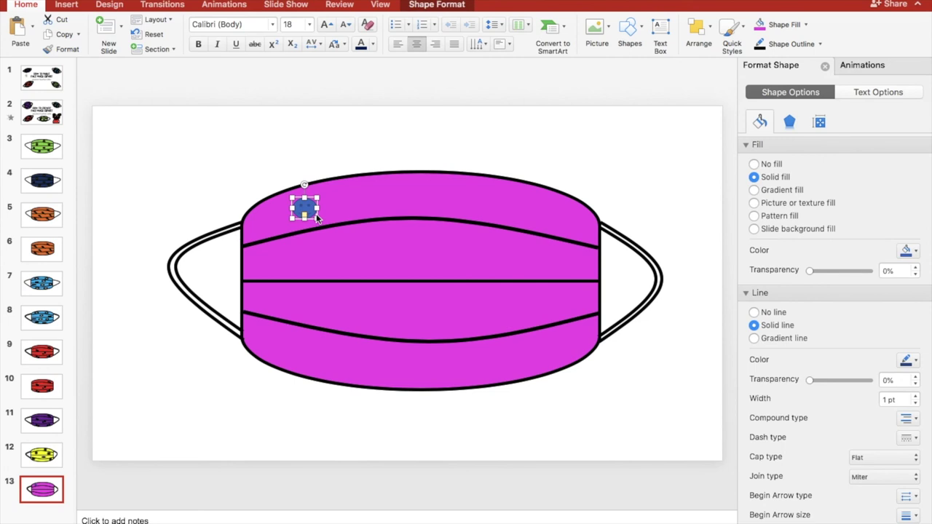
Fill the smiley face with yellow and give it a black outline
left_click(806, 26)
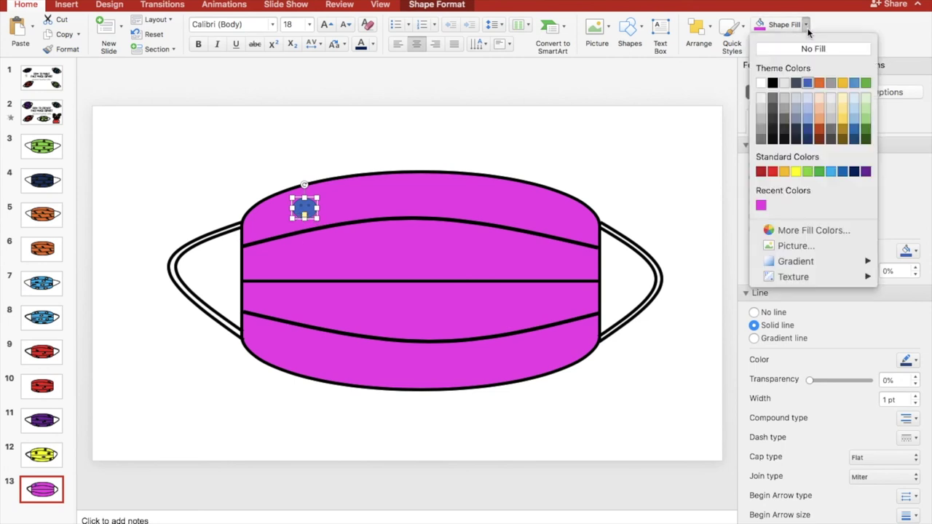
left_click(796, 172)
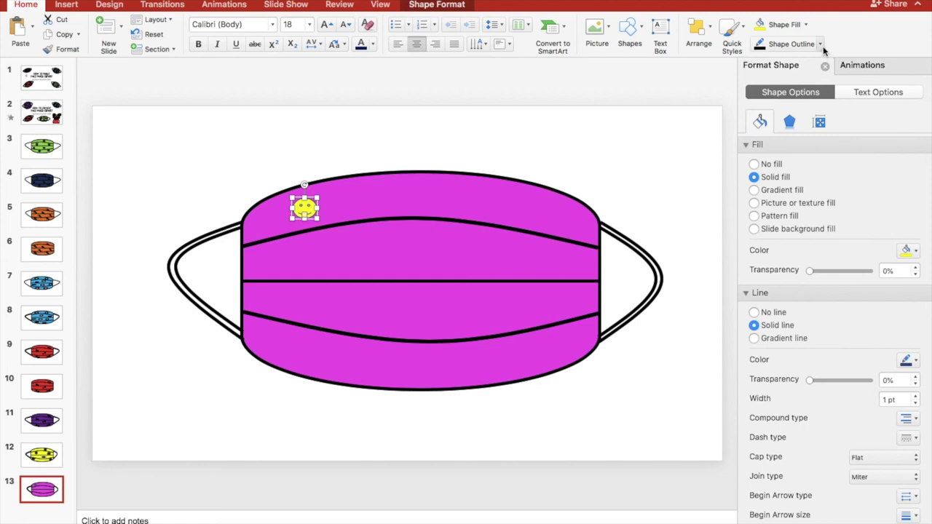
left_click(820, 44)
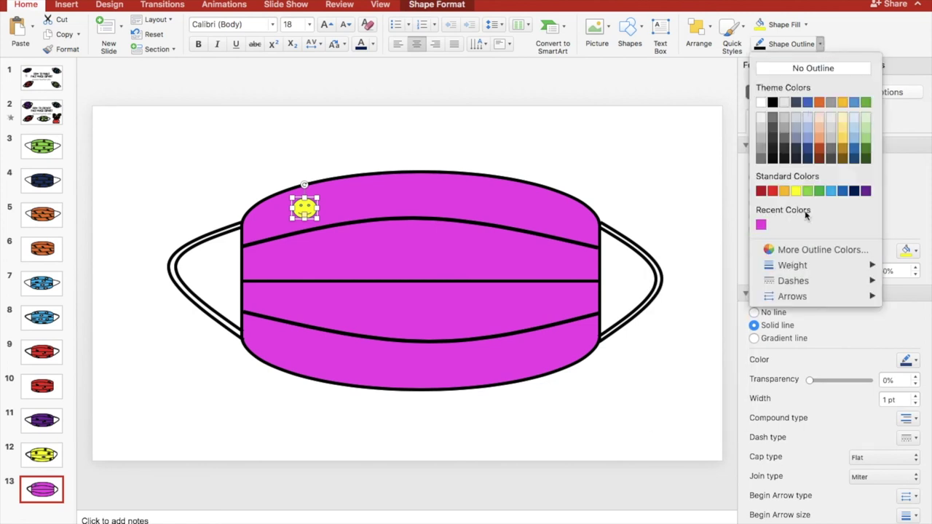
left_click(771, 103)
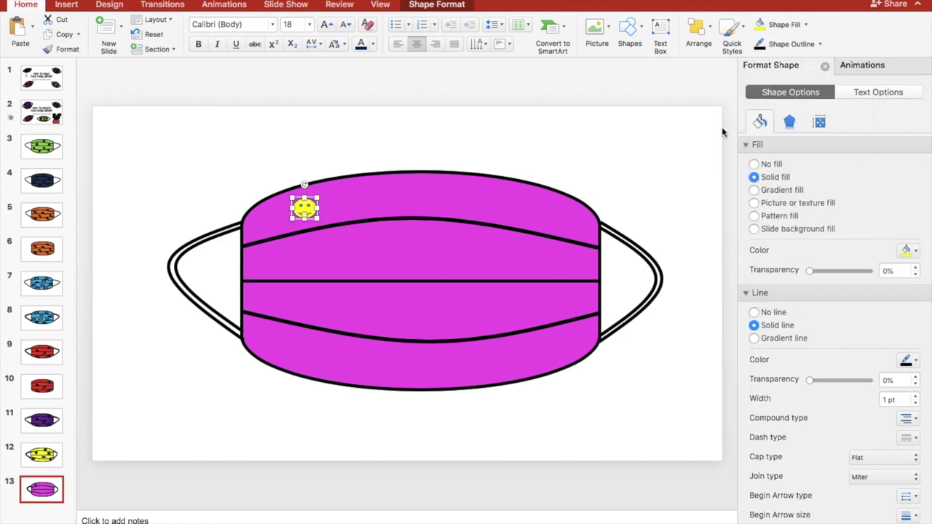
left_click(821, 44)
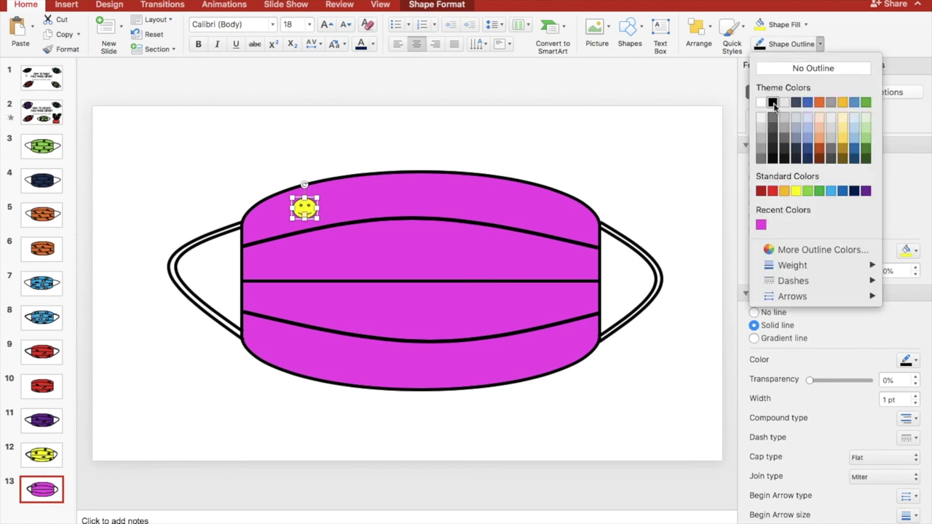
left_click(773, 103)
left_click(460, 245)
Enlarge the smiley face slightly and set its outline weight to 1½ pt
left_click(304, 211)
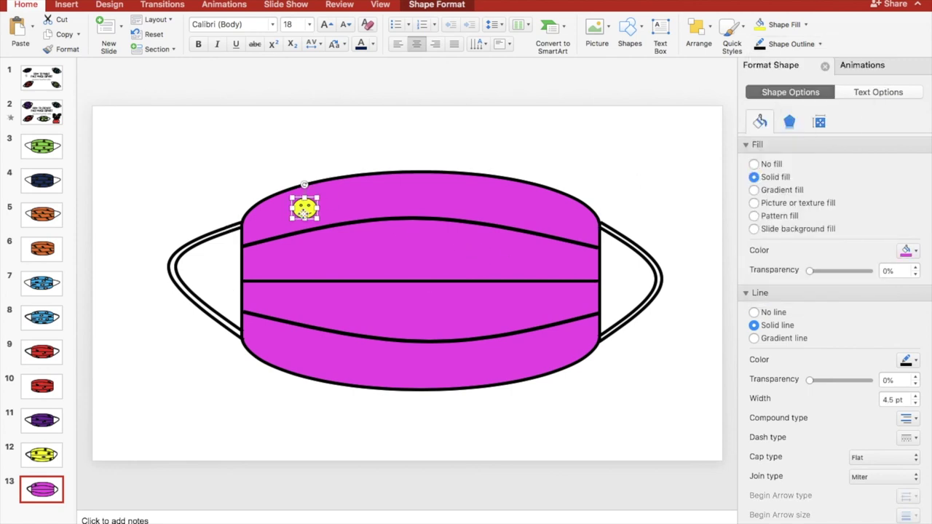
mouse_move(317, 197)
left_mouse_down()
mouse_move(325, 192)
mouse_move(310, 209)
left_mouse_up()
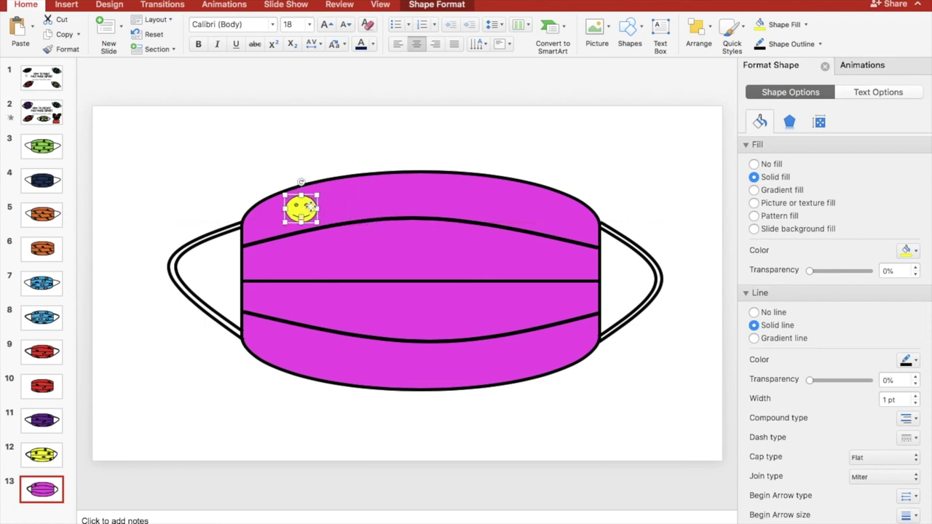
left_click(820, 45)
mouse_move(816, 266)
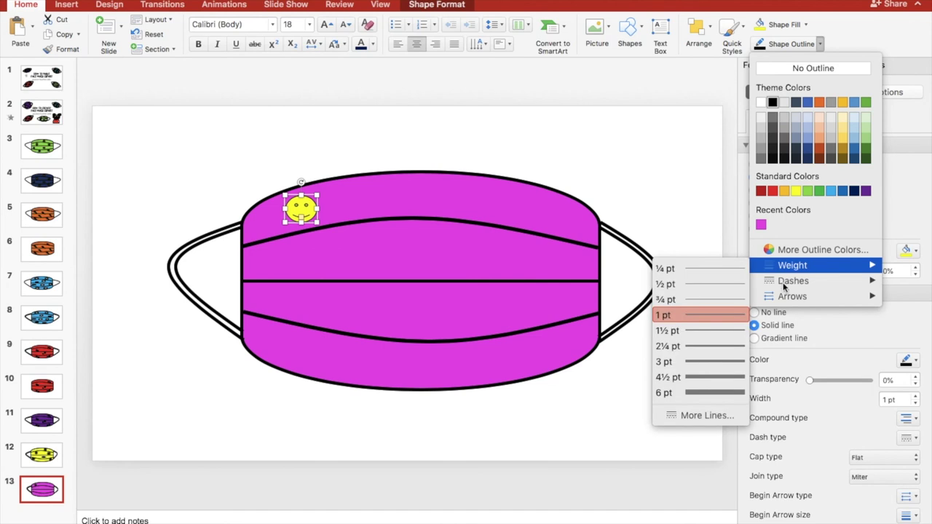
left_click(703, 334)
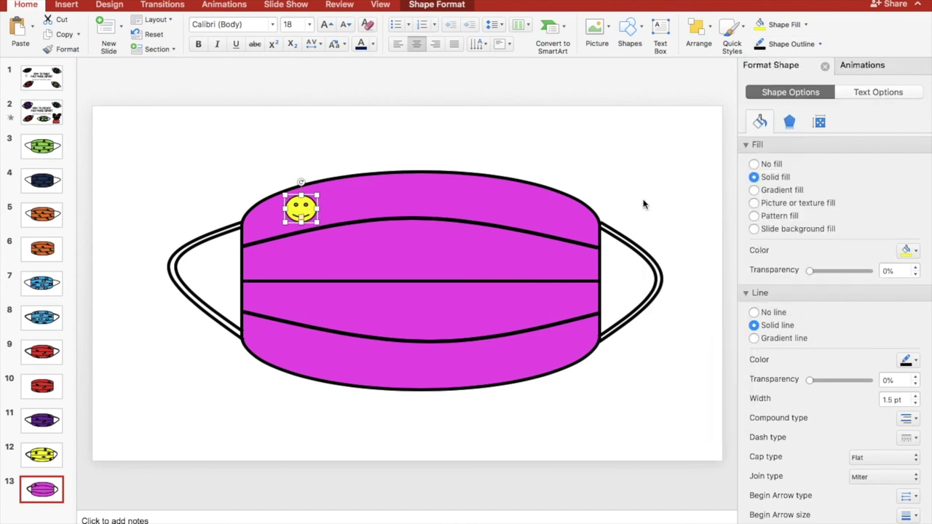
left_click(643, 205)
Copy the smiley face and place duplicates at the right of the second pleat and the left of the third pleat
left_click(302, 211)
key("super+c")
key("super+v")
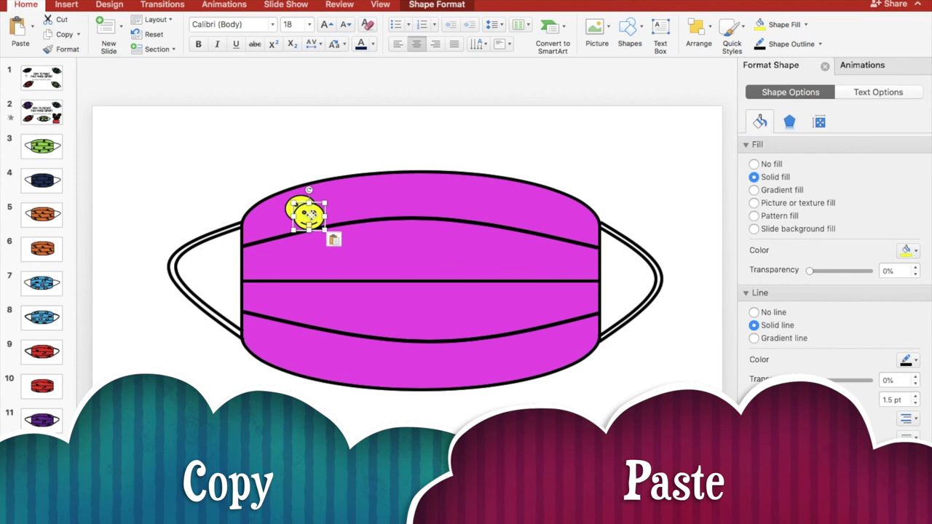
left_click_drag(302, 211, 541, 252)
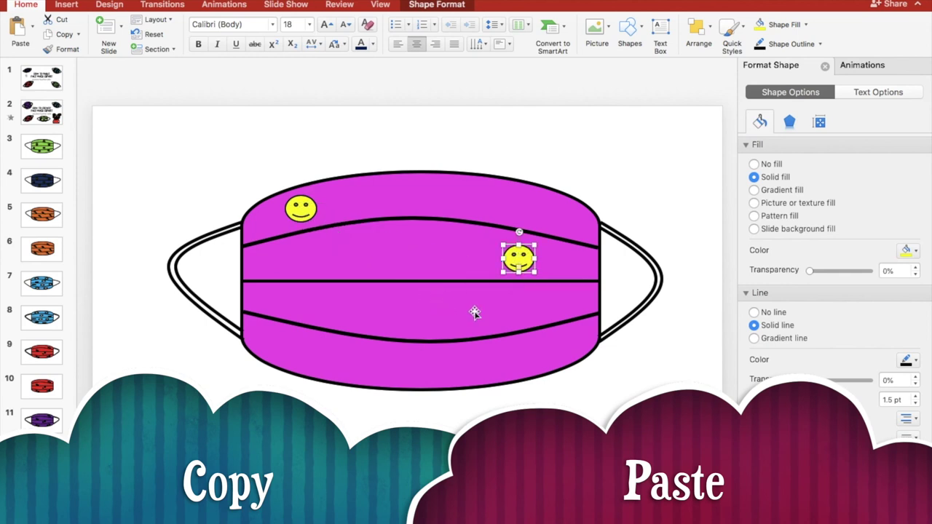
left_click(345, 313)
key("super+v")
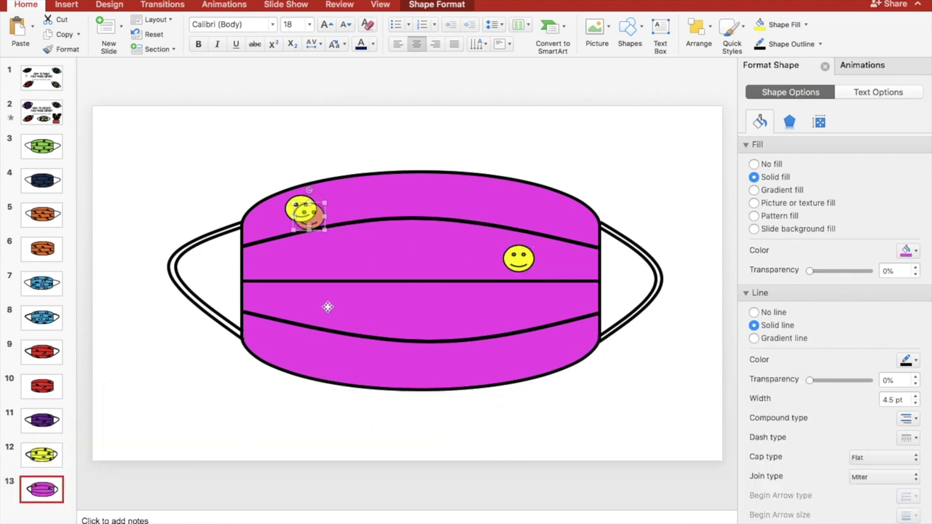
left_click_drag(309, 219, 331, 309)
Paste more smiley faces in the middle of the top and second pleats, right of center in the third, and at the bottom pleat's left end
left_click(387, 353)
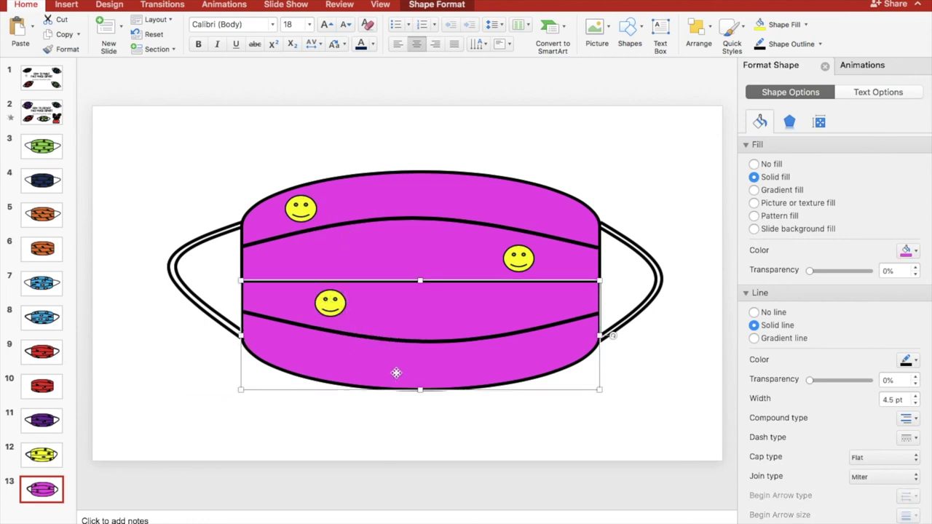
key("super+v")
left_click_drag(316, 214, 438, 192)
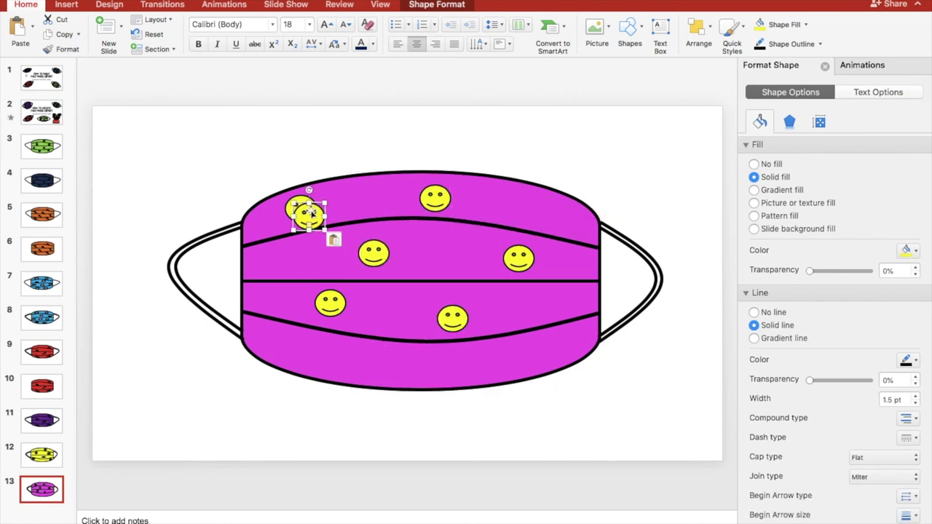
left_click_drag(311, 211, 277, 335)
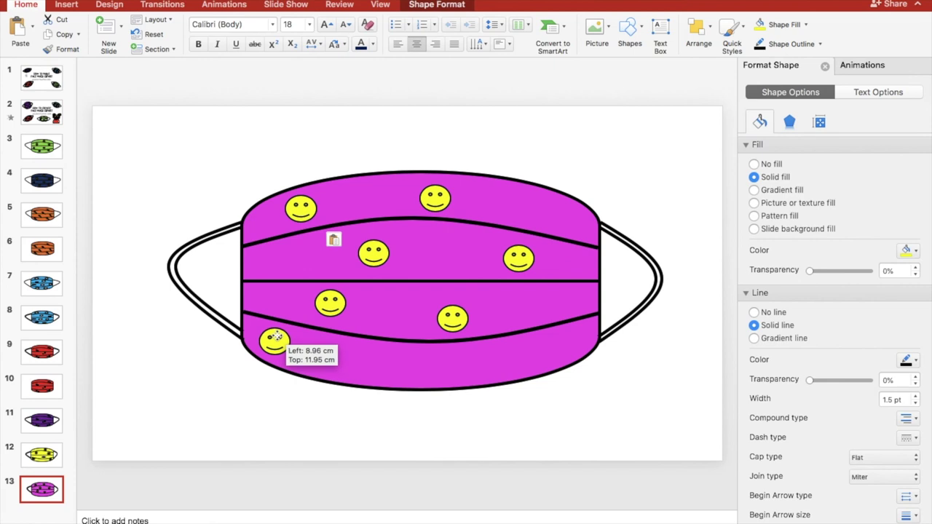
Paste two more smiley faces into the bottom pleat, one near its middle and one near its right end
left_click(512, 355)
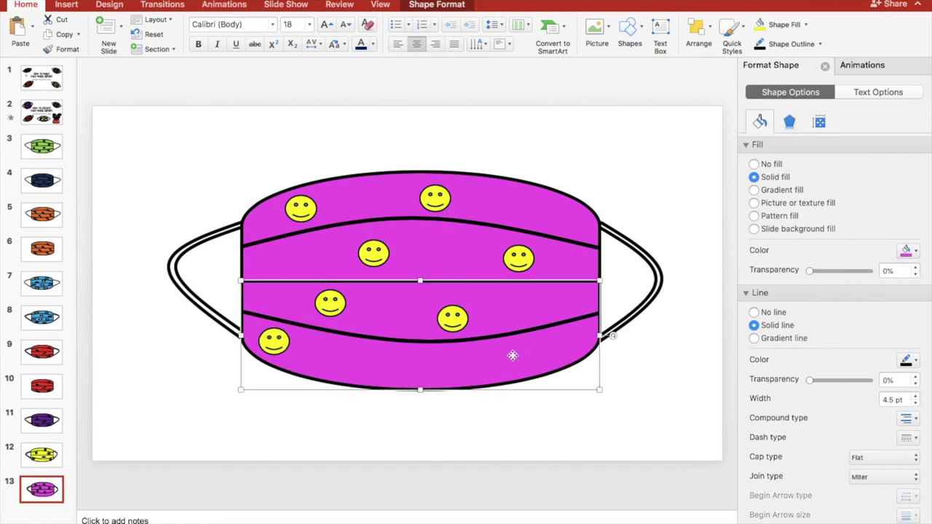
key("super+v")
left_click_drag(309, 212, 392, 364)
left_click(513, 359)
key("super+v")
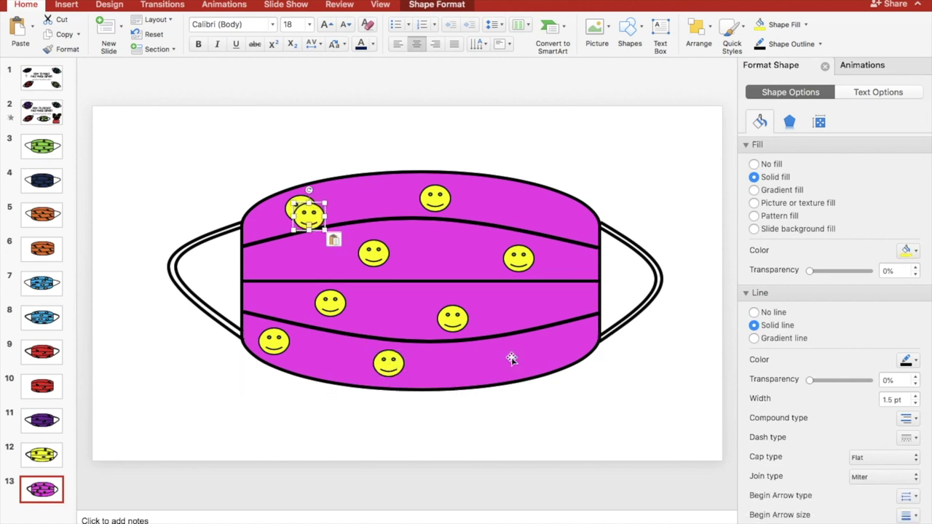
left_click_drag(308, 208, 545, 348)
Even out the pattern by shifting both second-pleat smiley faces and the top pleat's middle one slightly to the right
left_click_drag(385, 253, 400, 254)
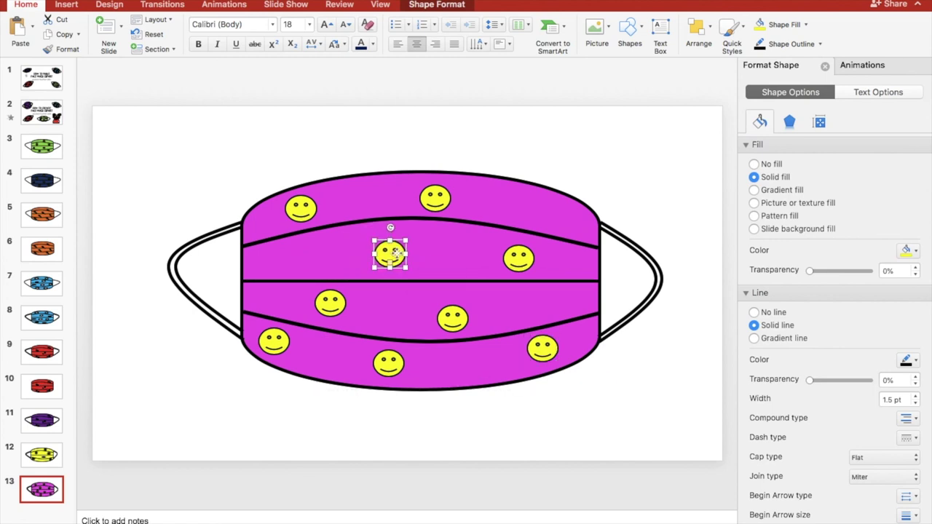
left_click_drag(521, 256, 522, 254)
left_click(434, 203)
left_click_drag(434, 198, 455, 196)
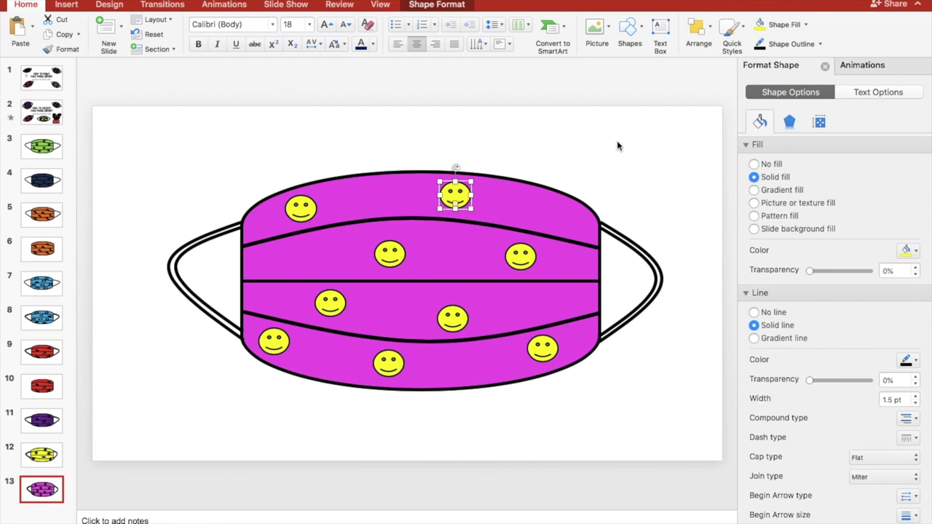
left_click(626, 153)
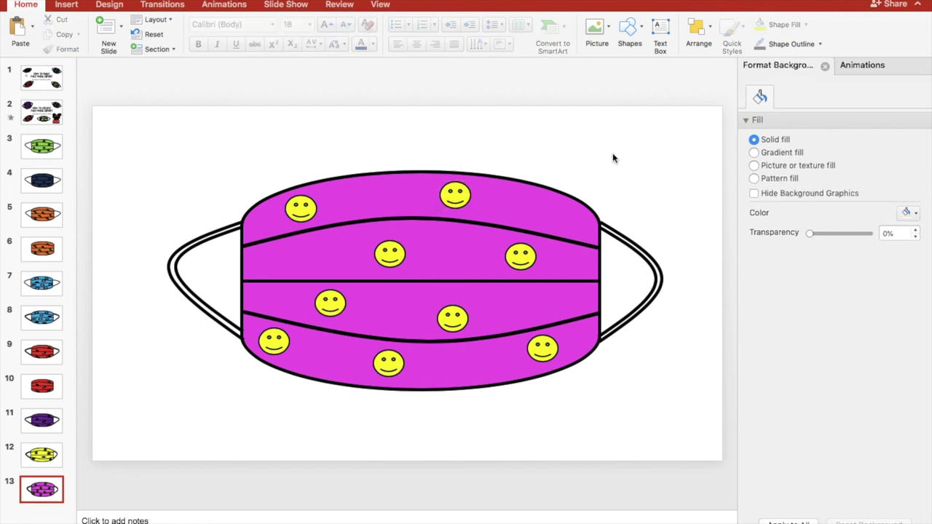
Select the whole mask with its ear loops and smiley faces and group everything into one object
left_click_drag(136, 143, 682, 439)
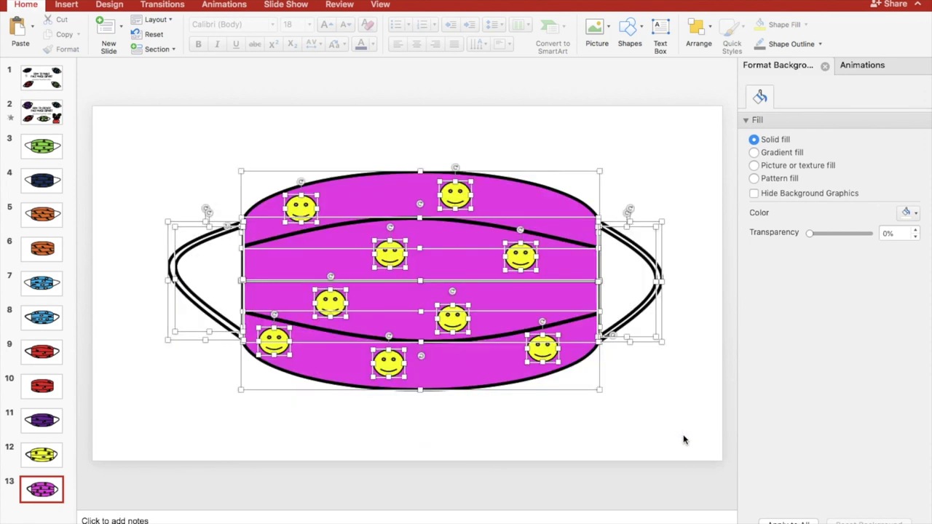
right_click(525, 262)
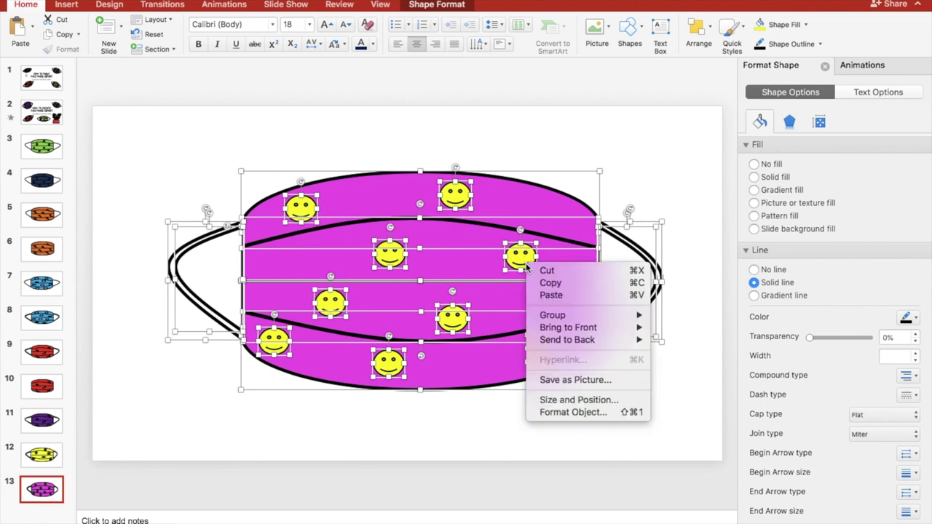
mouse_move(575, 322)
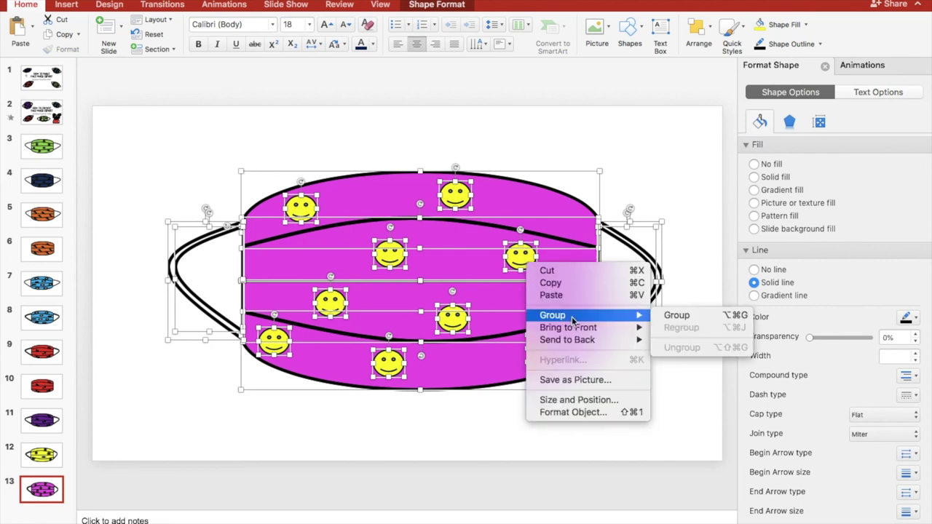
left_click(677, 315)
left_click(707, 180)
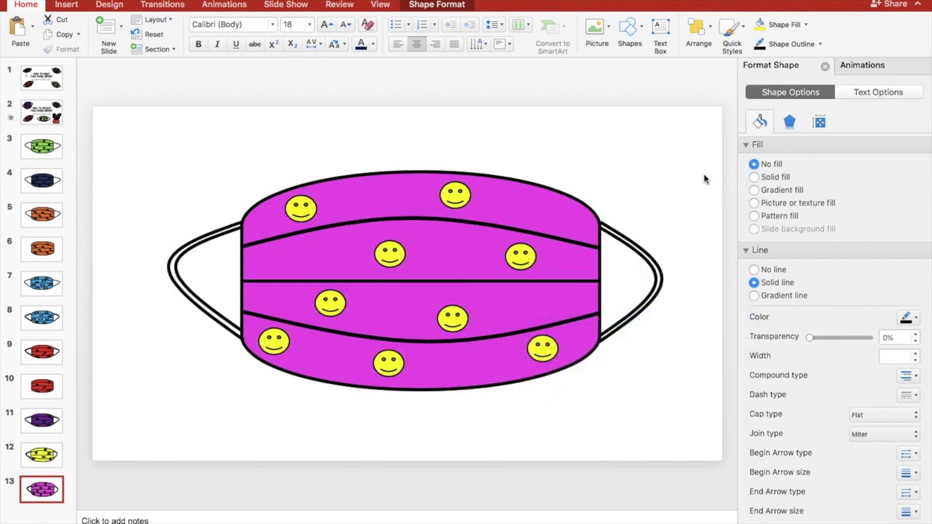
Select the grouped mask and move it as one object slightly down and to the left
left_click(504, 217)
left_click(454, 245)
left_click(522, 189)
left_click(496, 173)
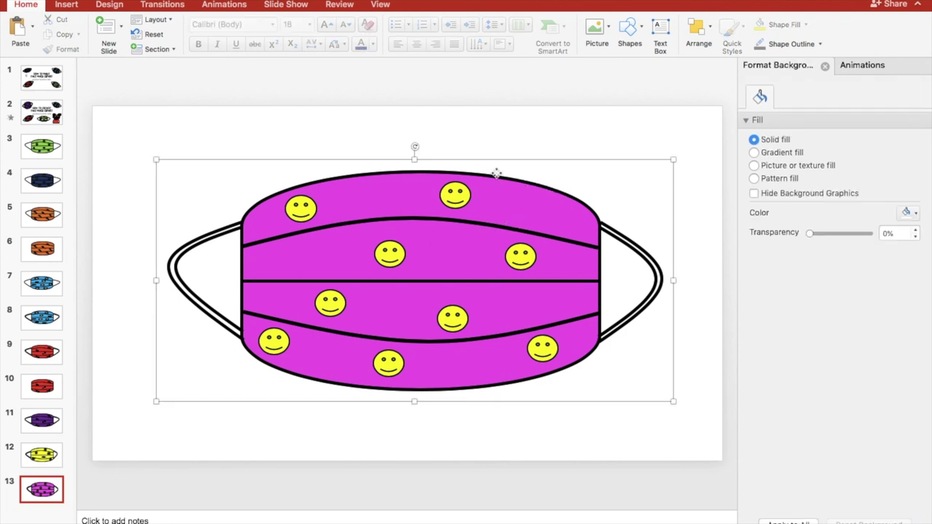
left_click(533, 167)
left_click(535, 174)
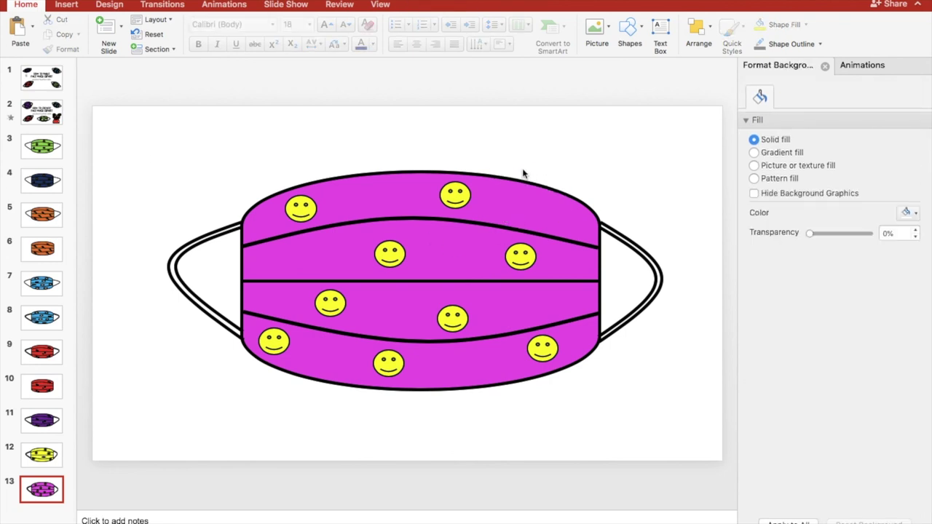
mouse_move(506, 198)
left_mouse_down()
mouse_move(512, 191)
mouse_move(510, 204)
mouse_move(417, 182)
mouse_move(493, 206)
mouse_move(499, 197)
left_mouse_up()
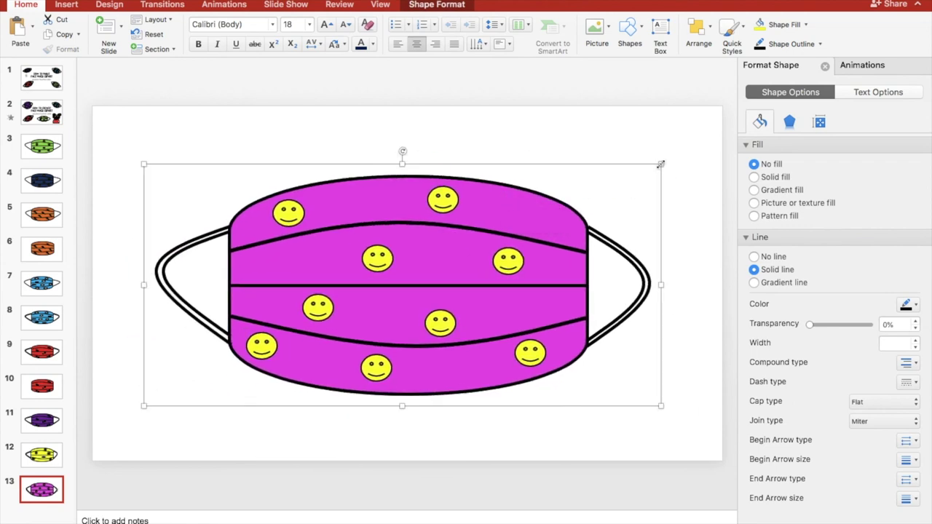
Resize the grouped mask proportionally, shrinking it to a small size and enlarging it back to slightly smaller than the original
left_click_drag(660, 164, 276, 334)
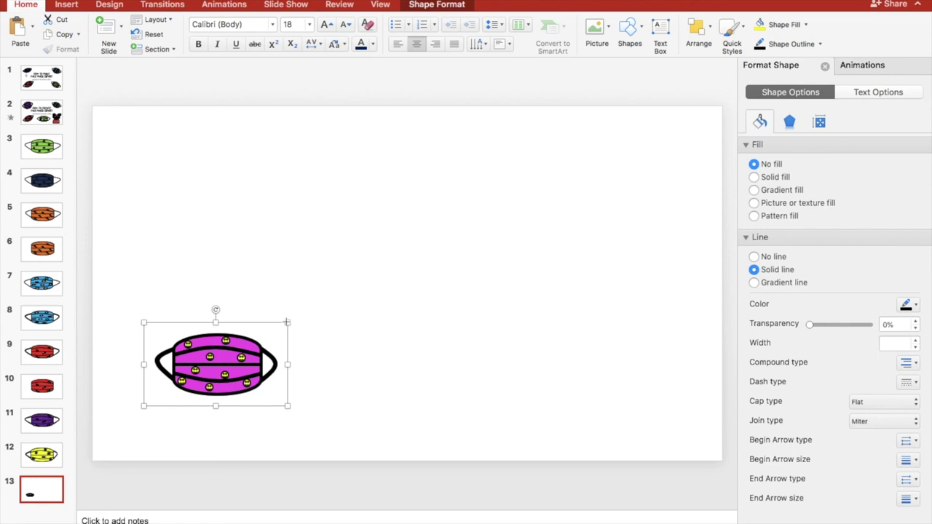
left_click_drag(286, 322, 570, 196)
left_click(430, 191)
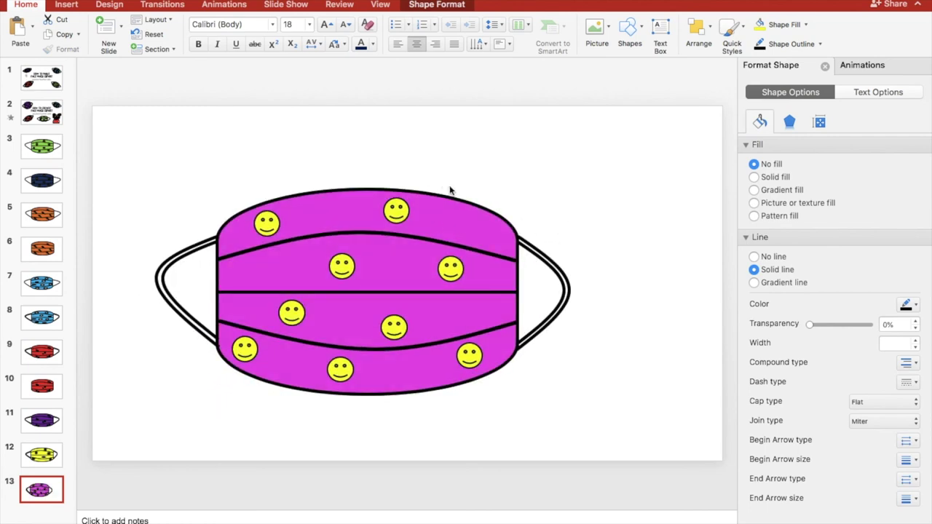
Move the resized mask group to the center of the slide and deselect it
left_click(450, 190)
left_click(421, 204)
left_click(503, 178)
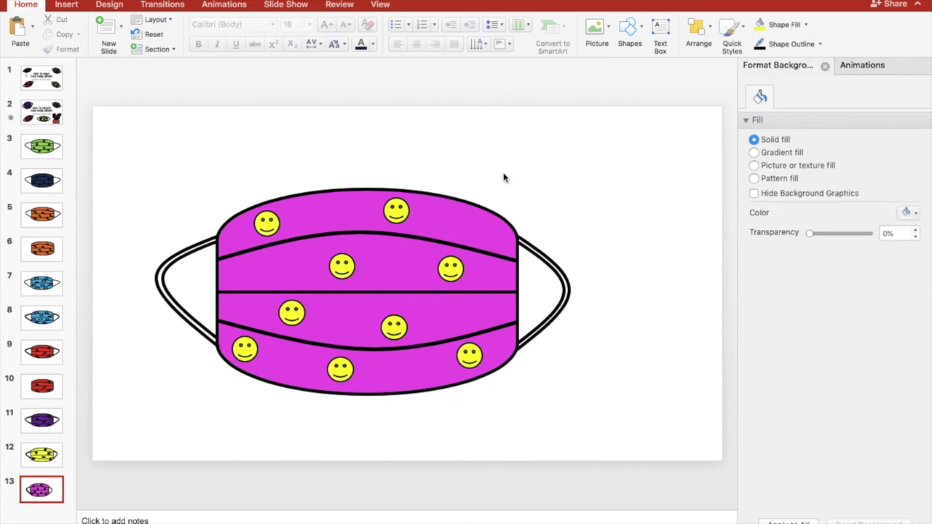
left_click(435, 195)
left_click(452, 184)
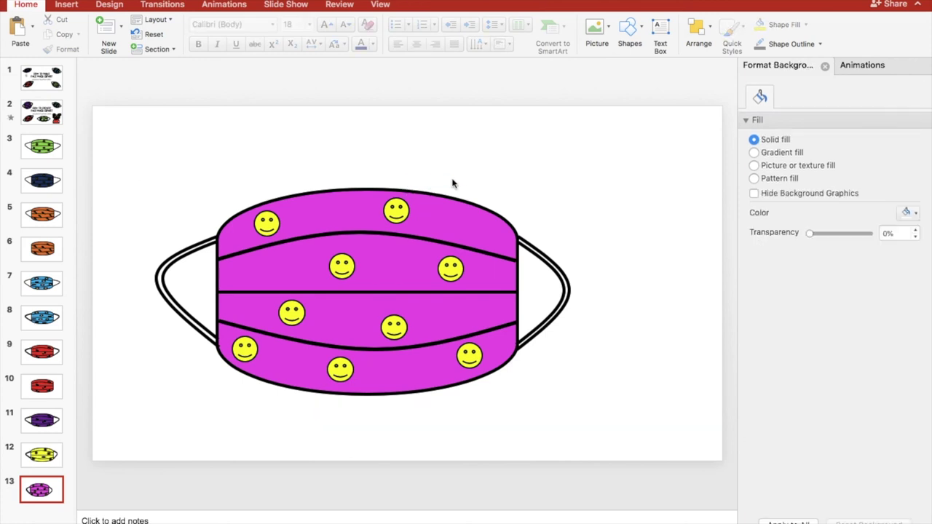
left_click(412, 215)
left_click_drag(415, 191, 473, 183)
left_click(663, 182)
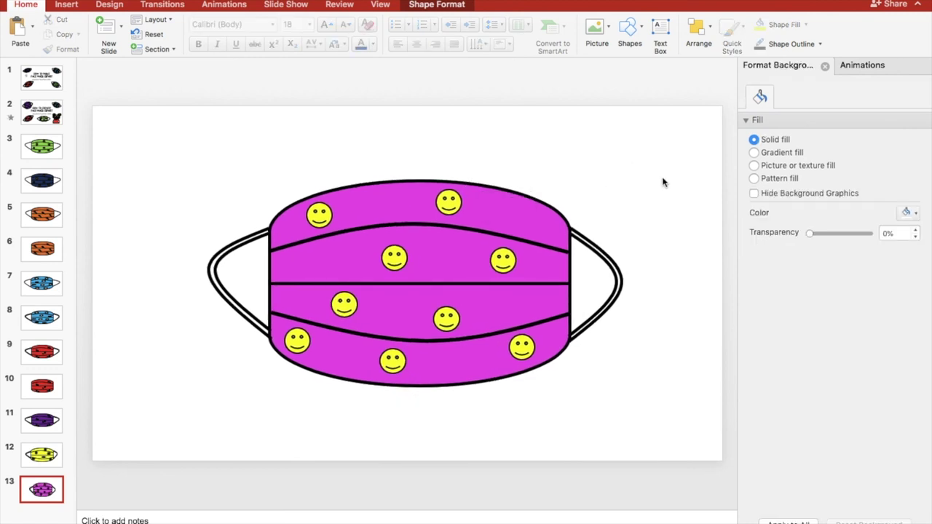